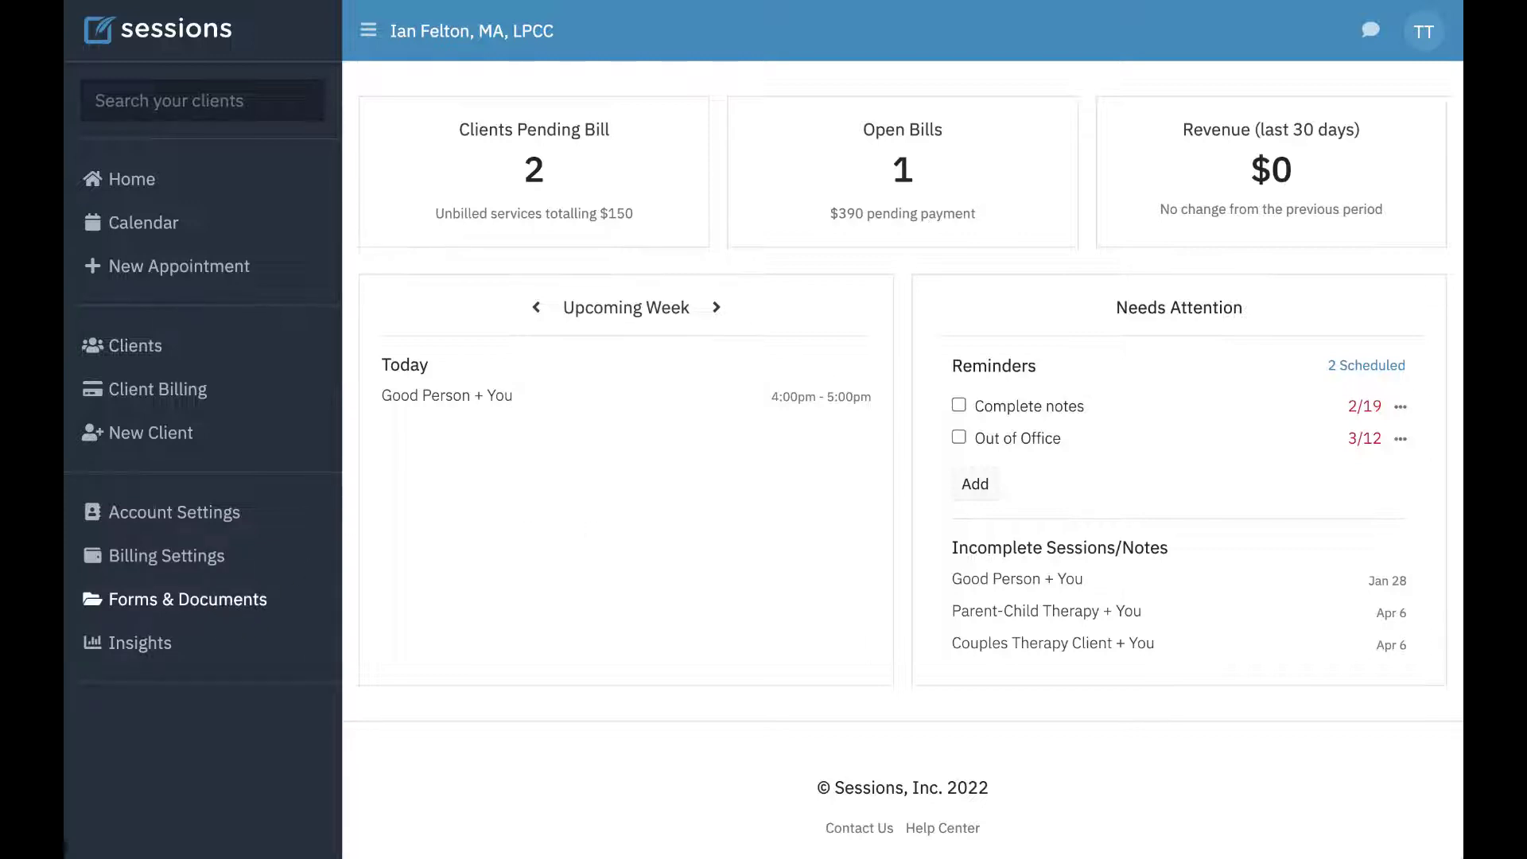
- Preview the Credit Card Authorization form from the System Forms Intake section, then close the preview
left_click(188, 598)
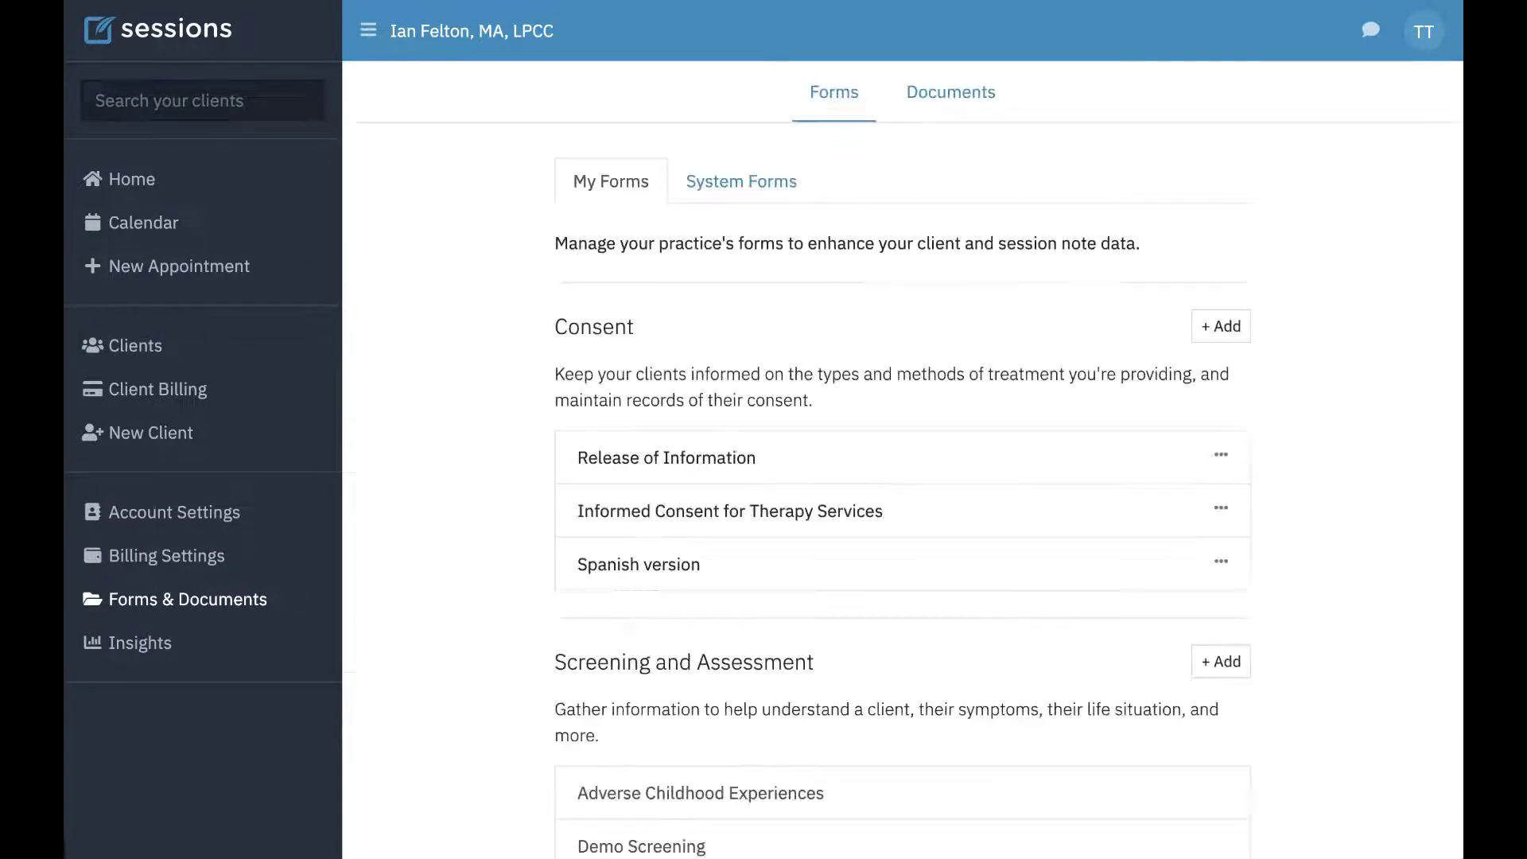
left_click(748, 191)
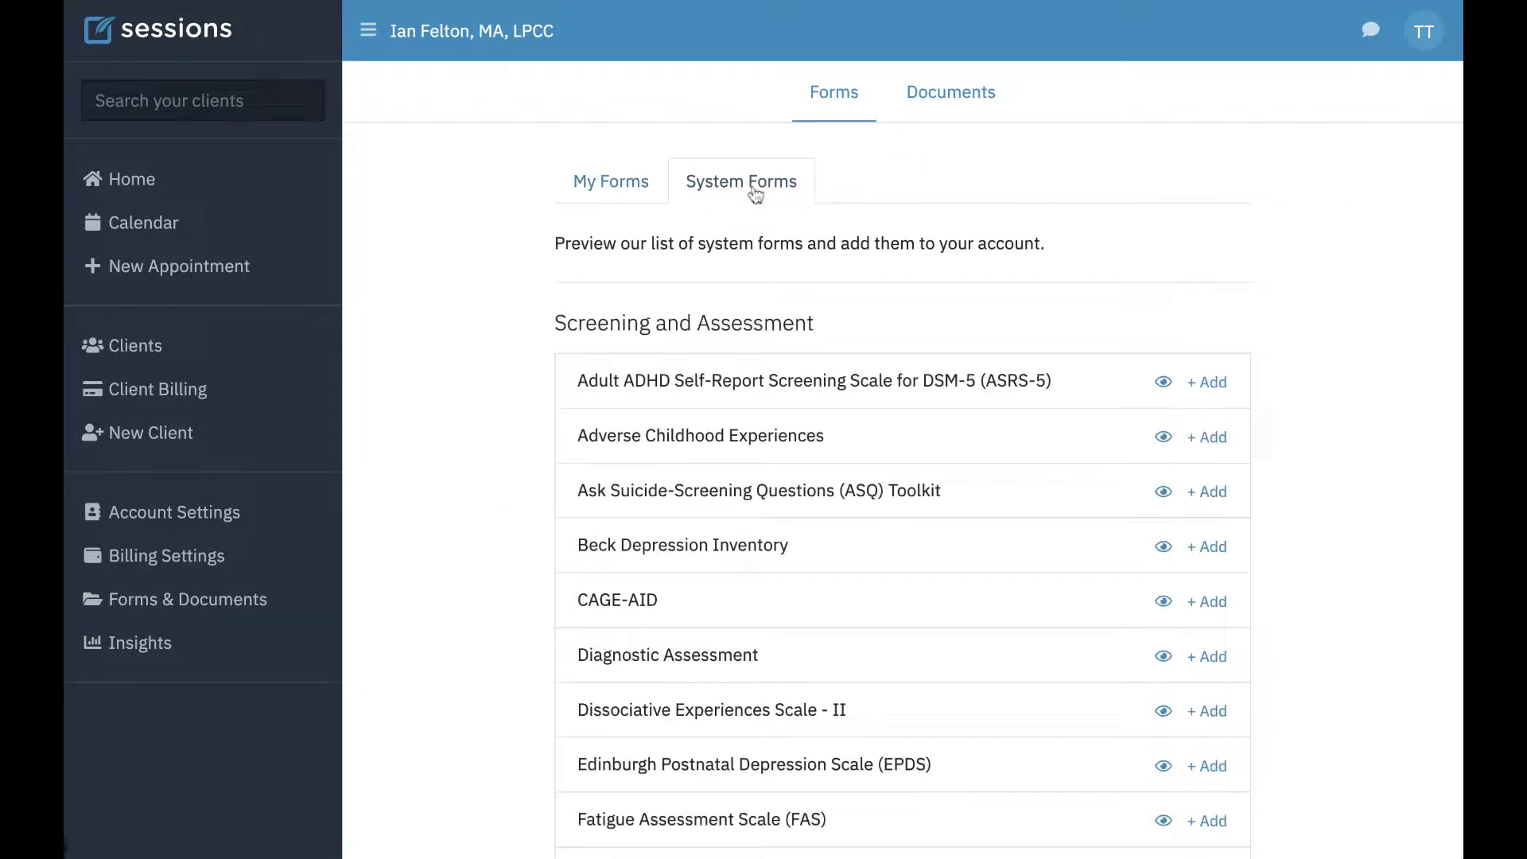
scroll(859, 531, "down", 6)
scroll(860, 531, "down", 7)
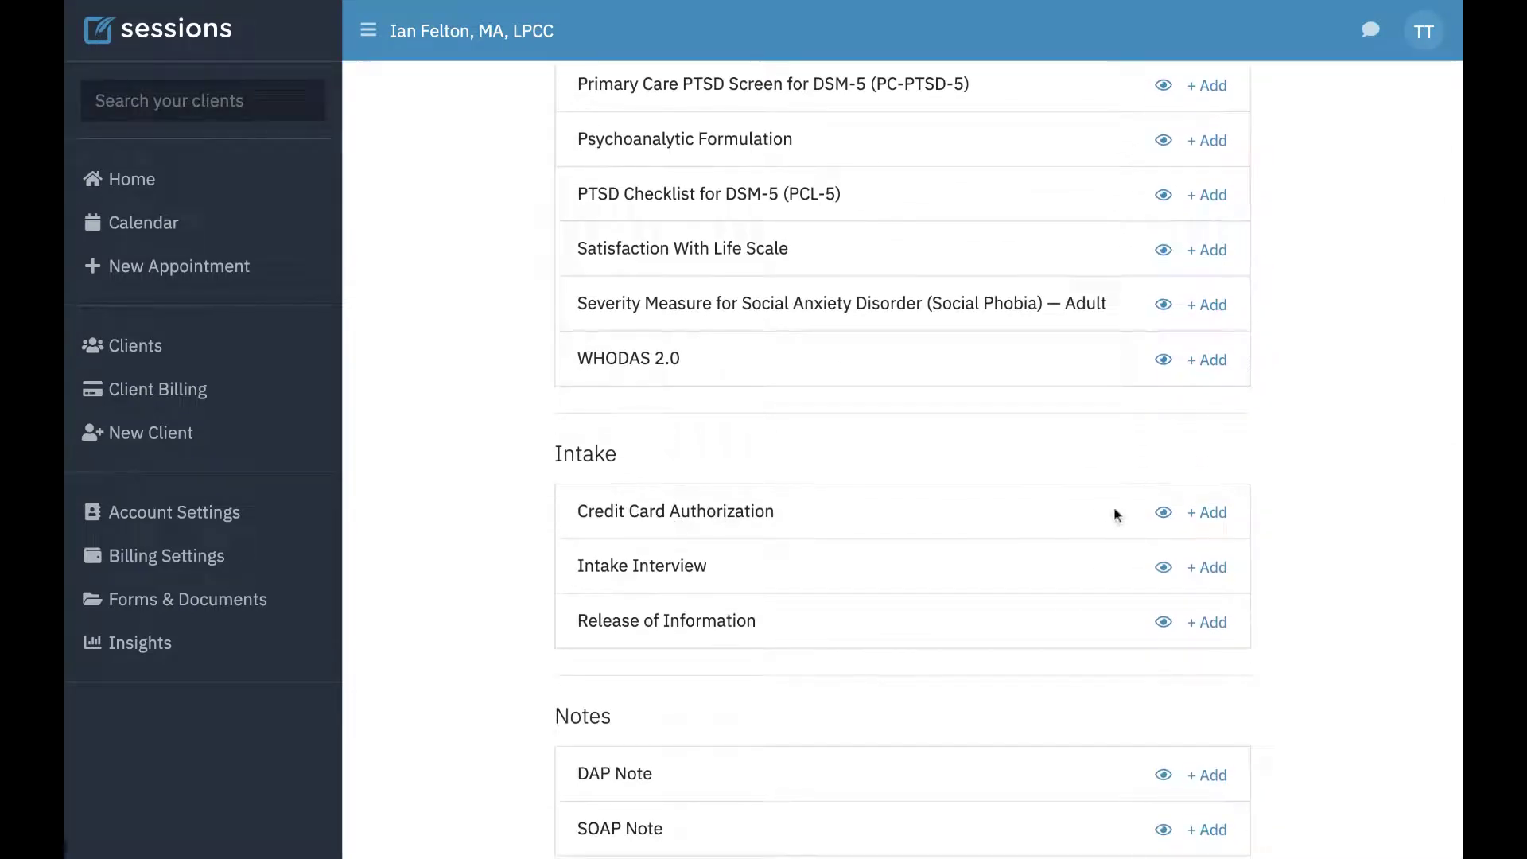
left_click(1162, 513)
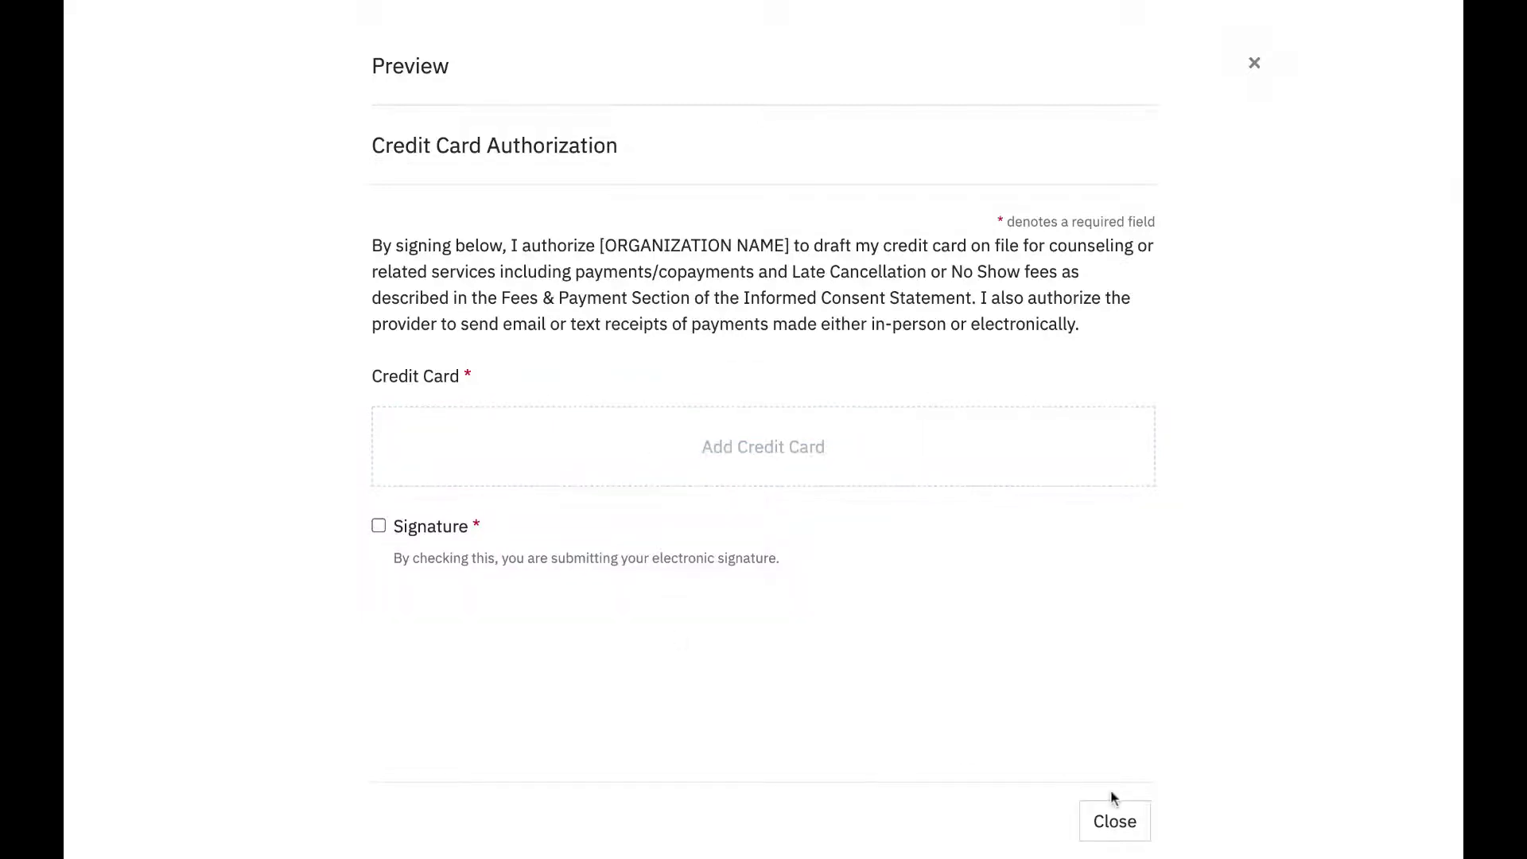
left_click(1115, 823)
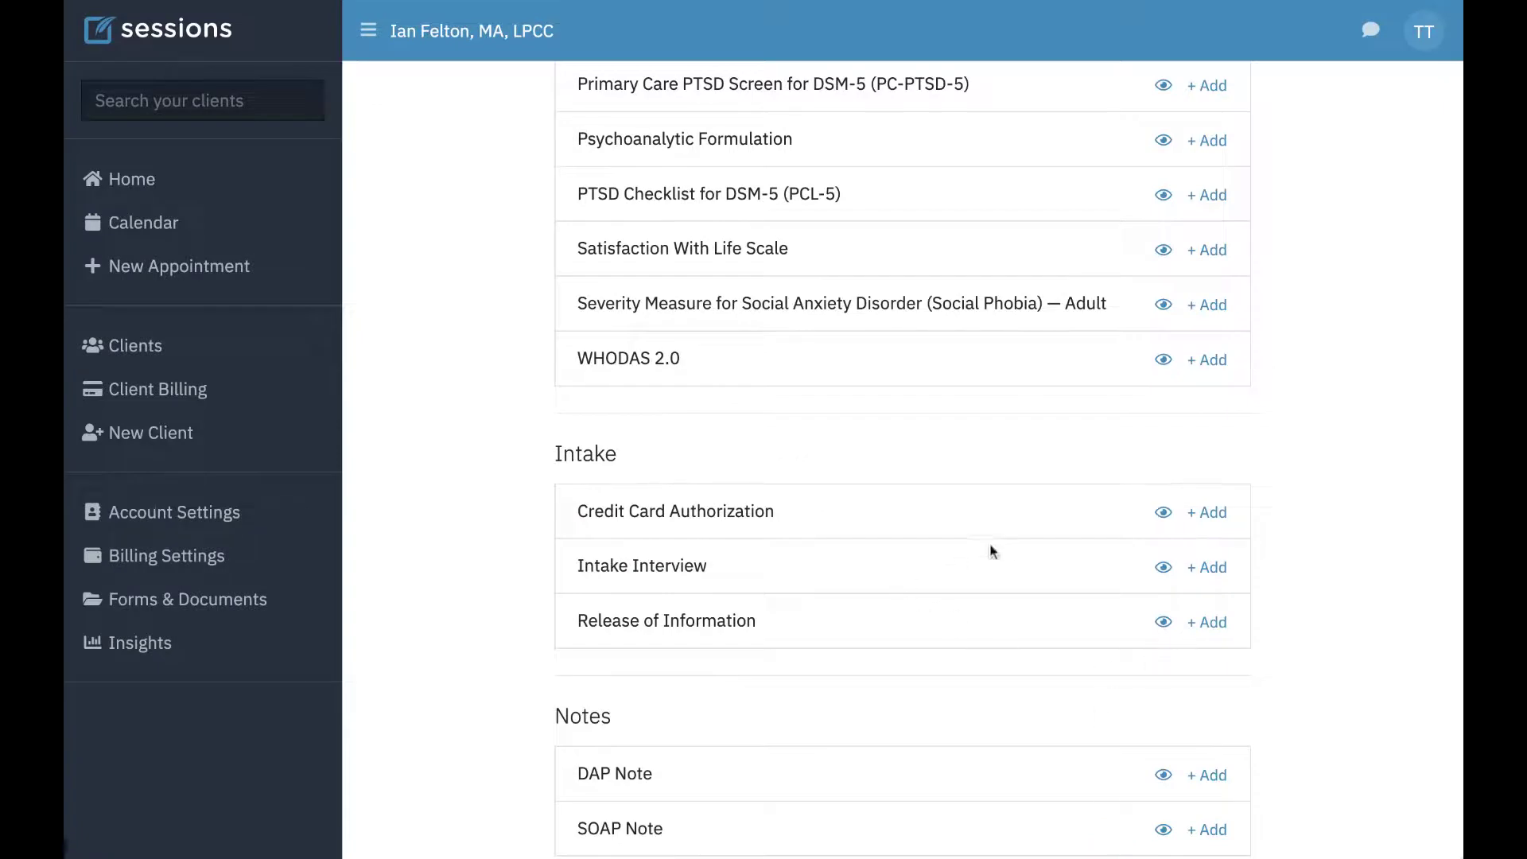
- Switch to My Forms and find Credit Card Authorization marked Default under Intake
scroll(1006, 547, "up", 3)
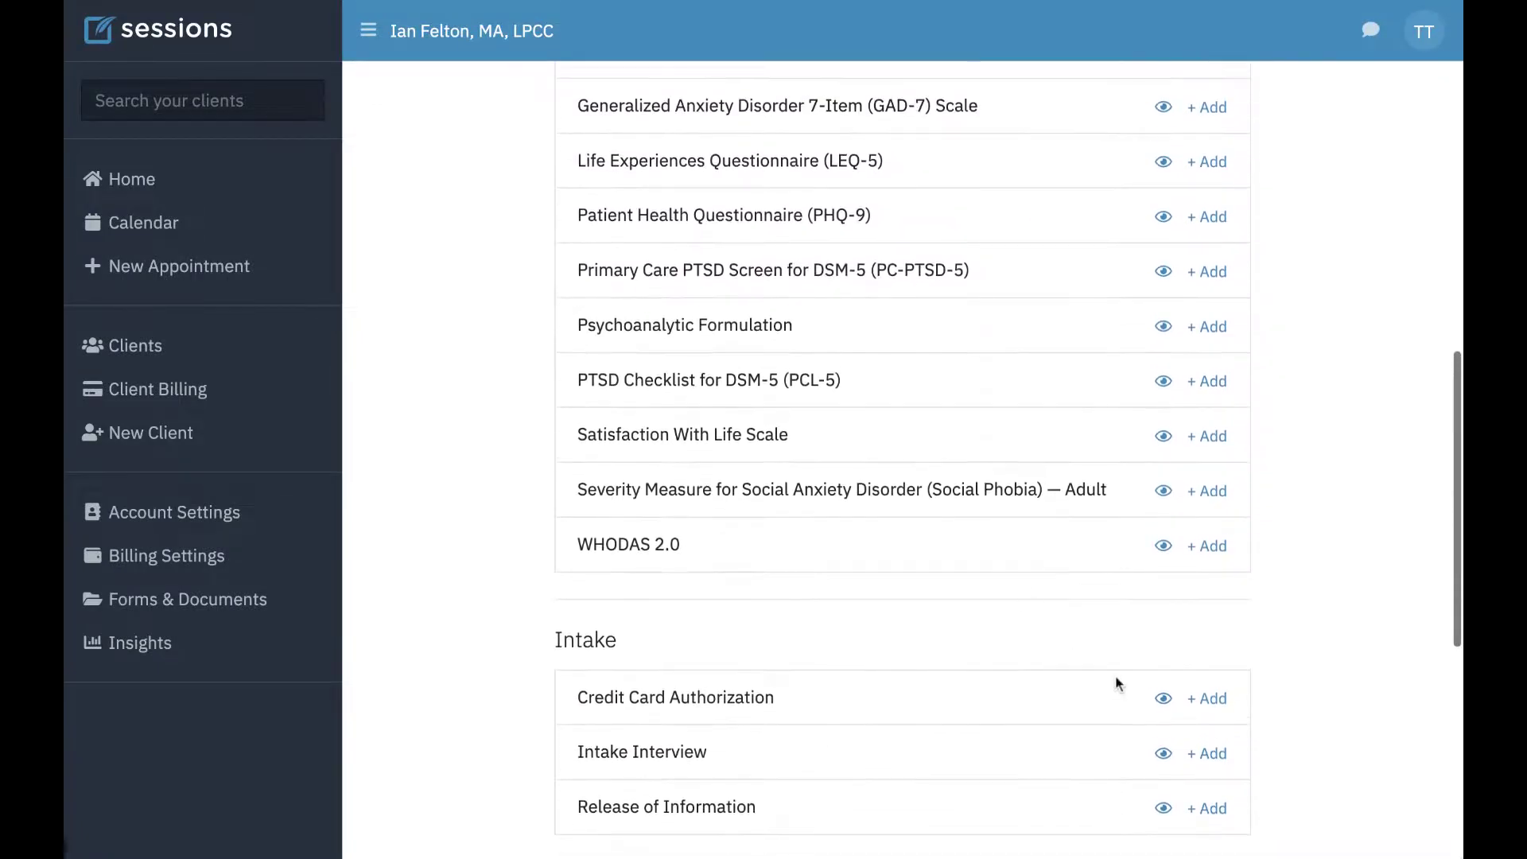
scroll(901, 553, "up", 10)
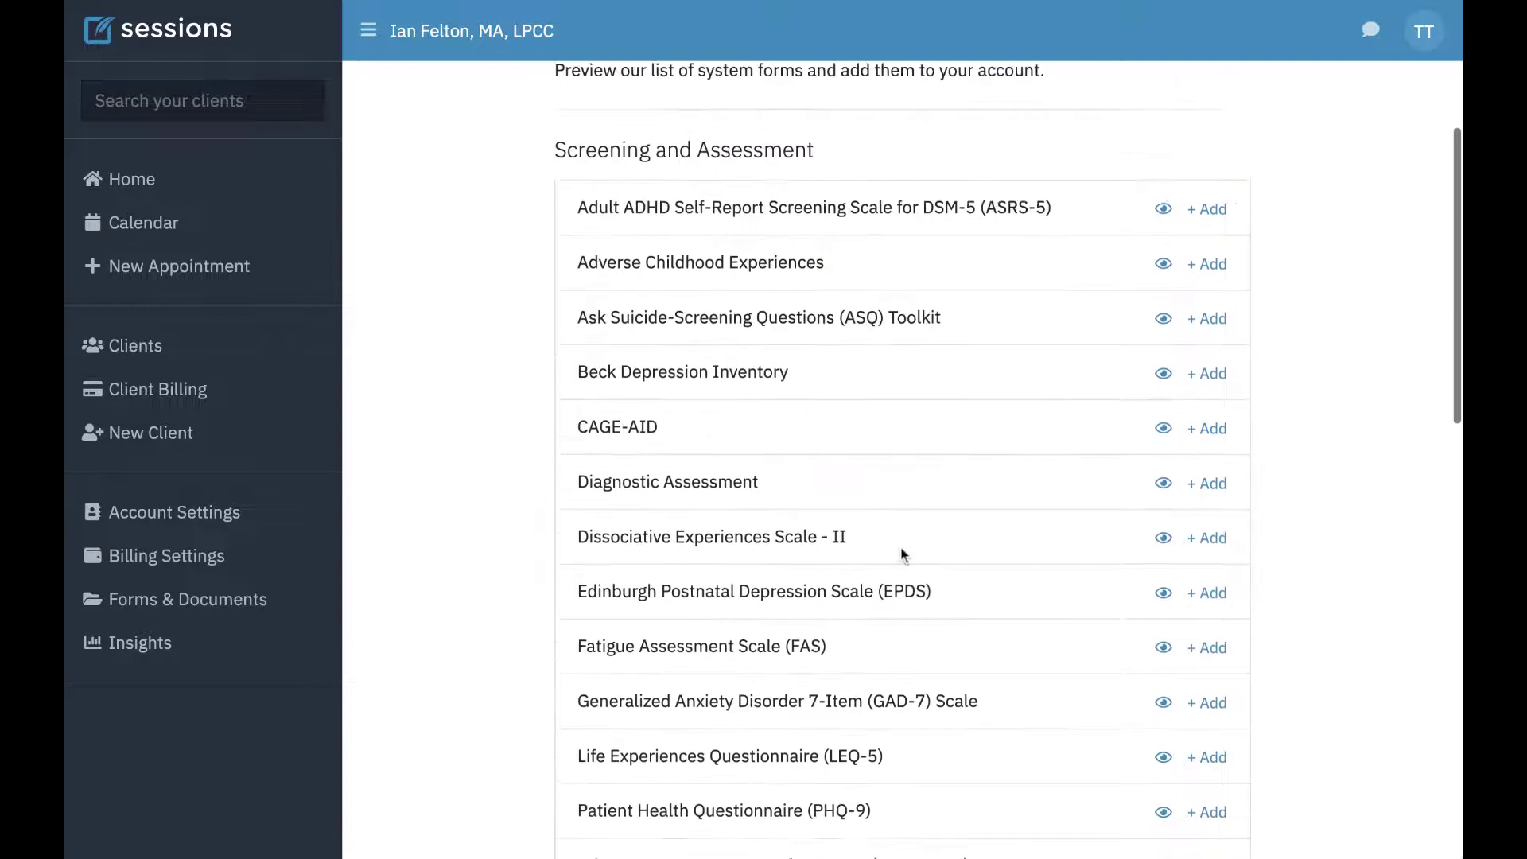
scroll(901, 552, "up", 1)
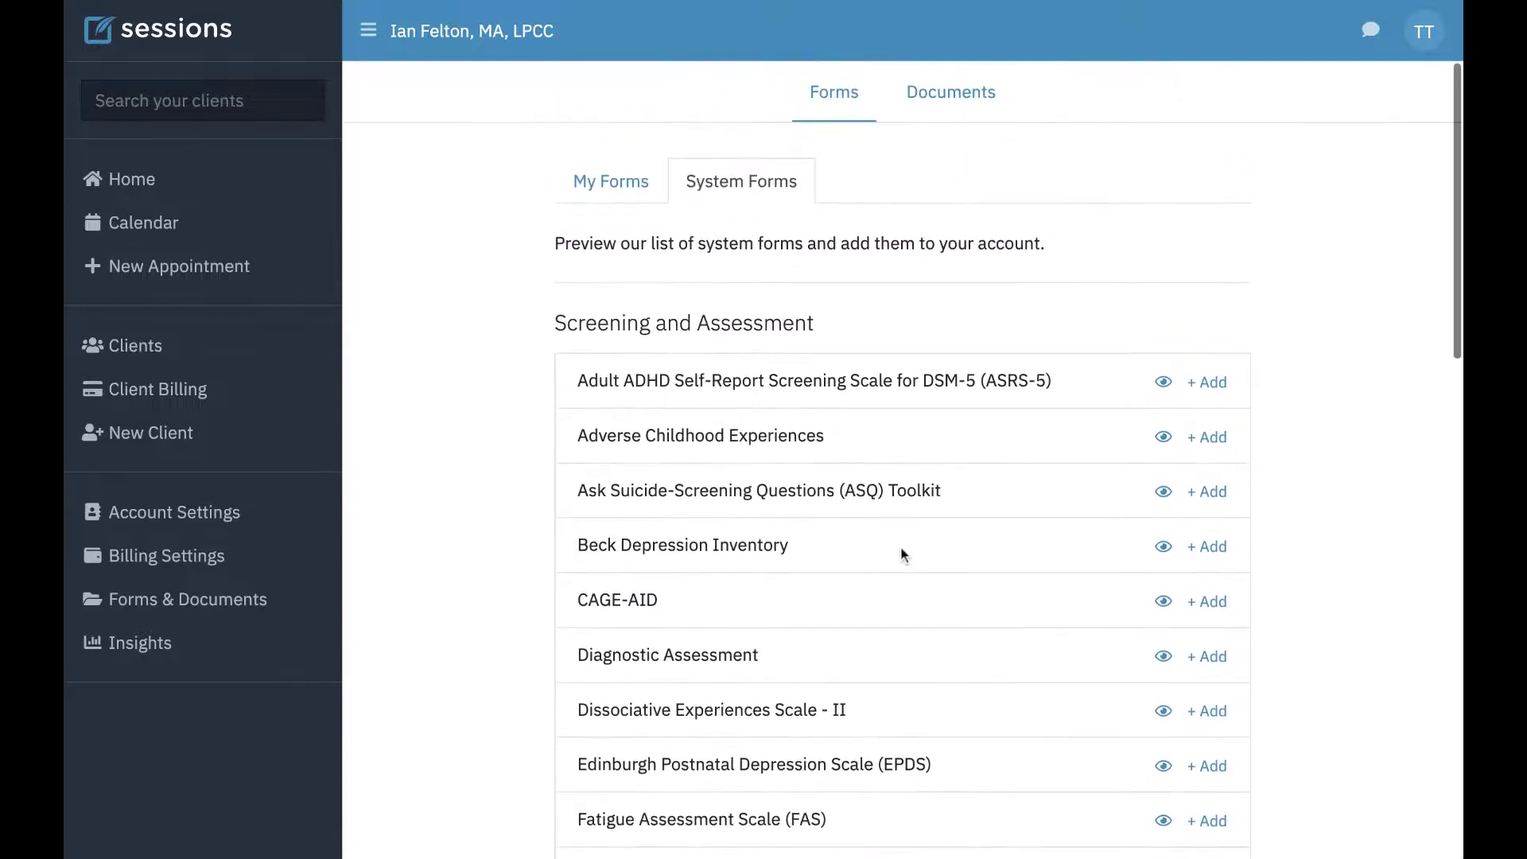
left_click(614, 180)
scroll(487, 641, "down", 10)
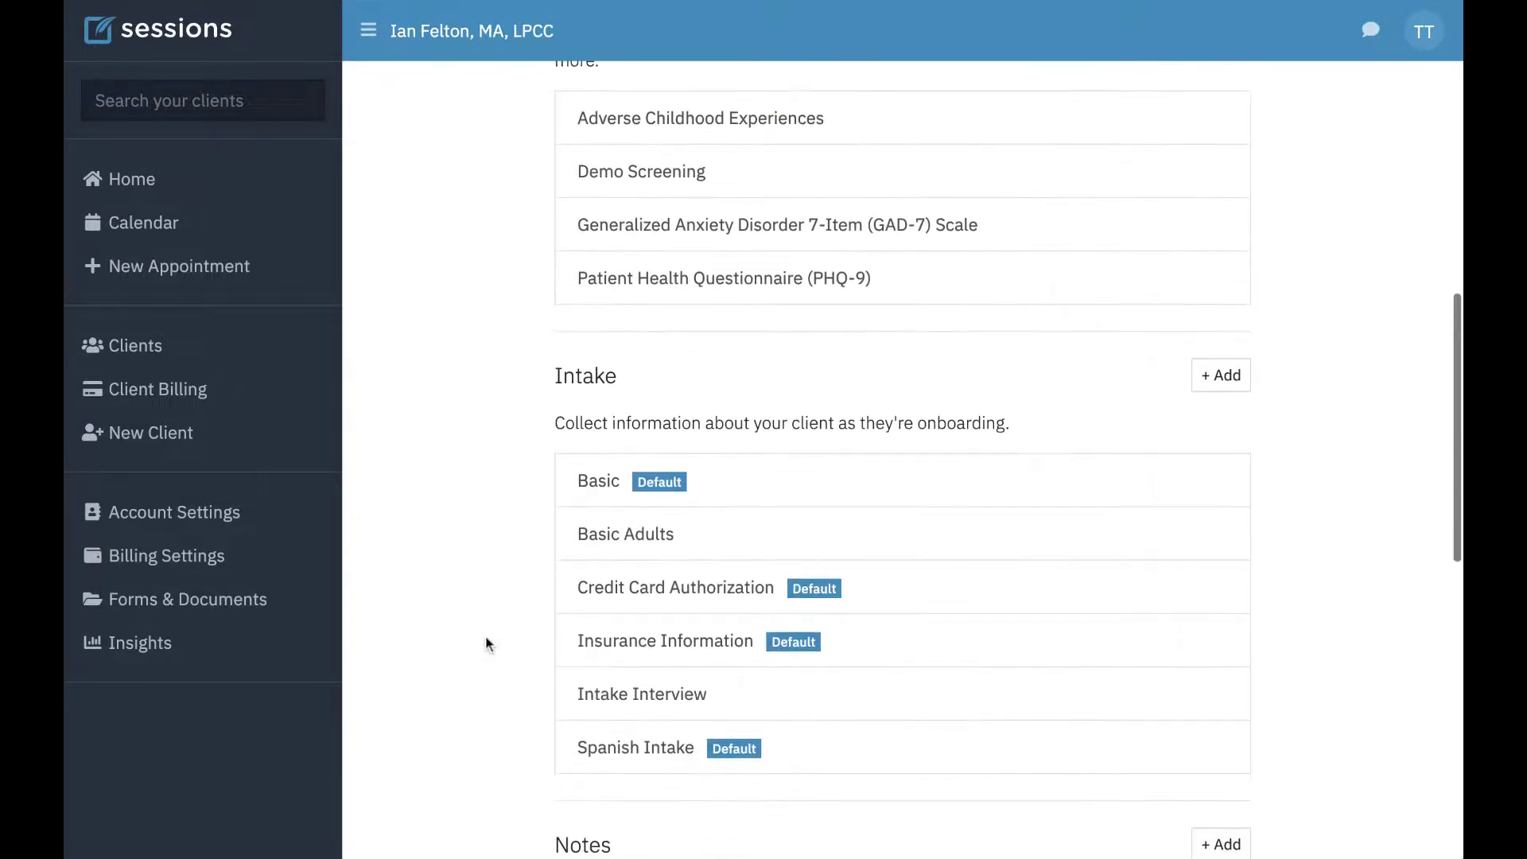
scroll(487, 642, "down", 1)
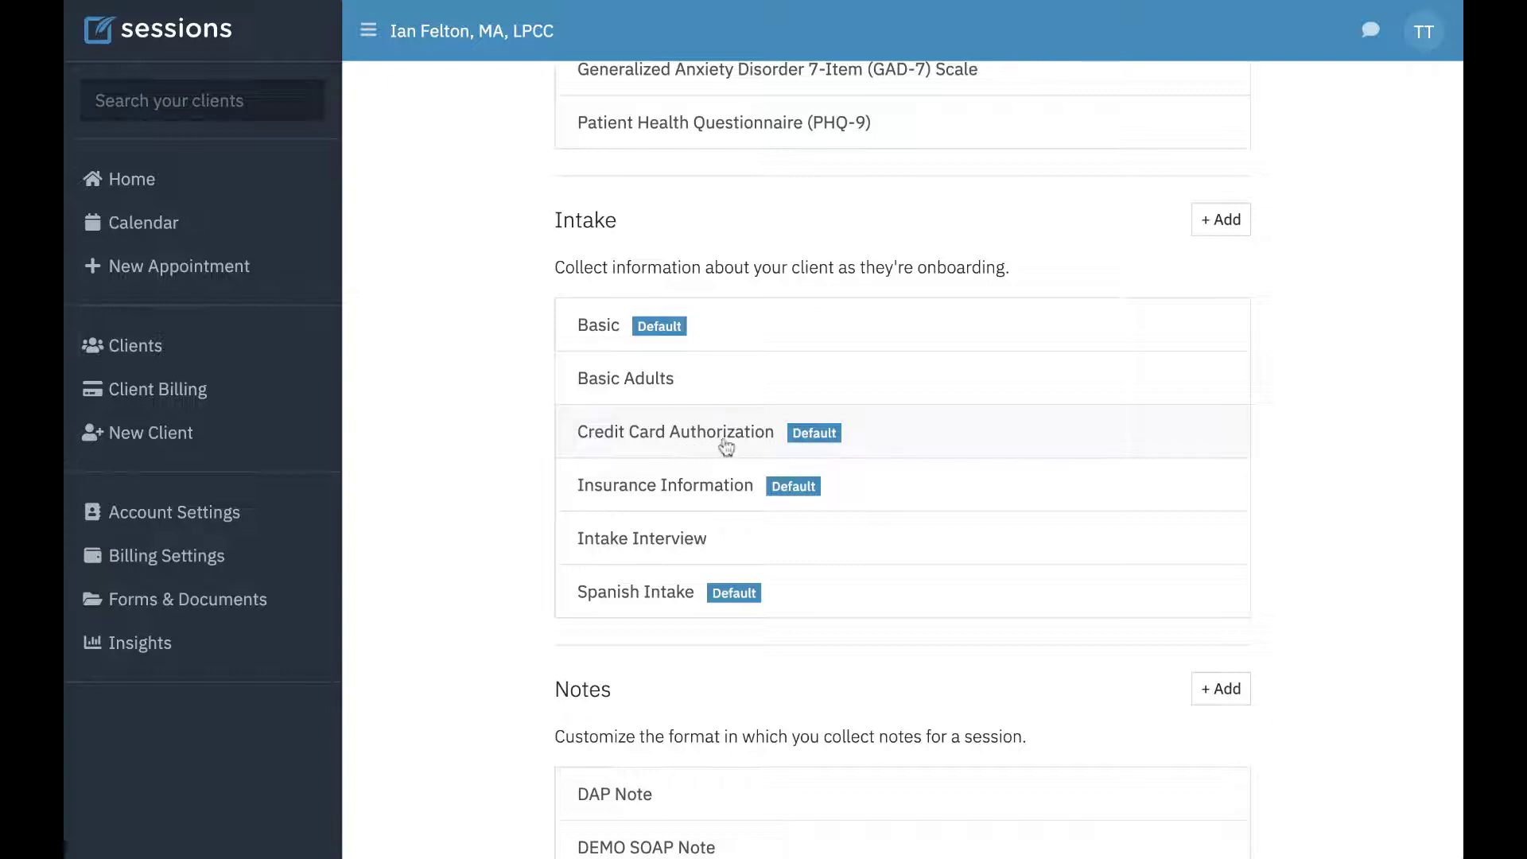
- Open the Credit Card Authorization form and inspect its paragraph editor, cancelling without changes
left_click(658, 433)
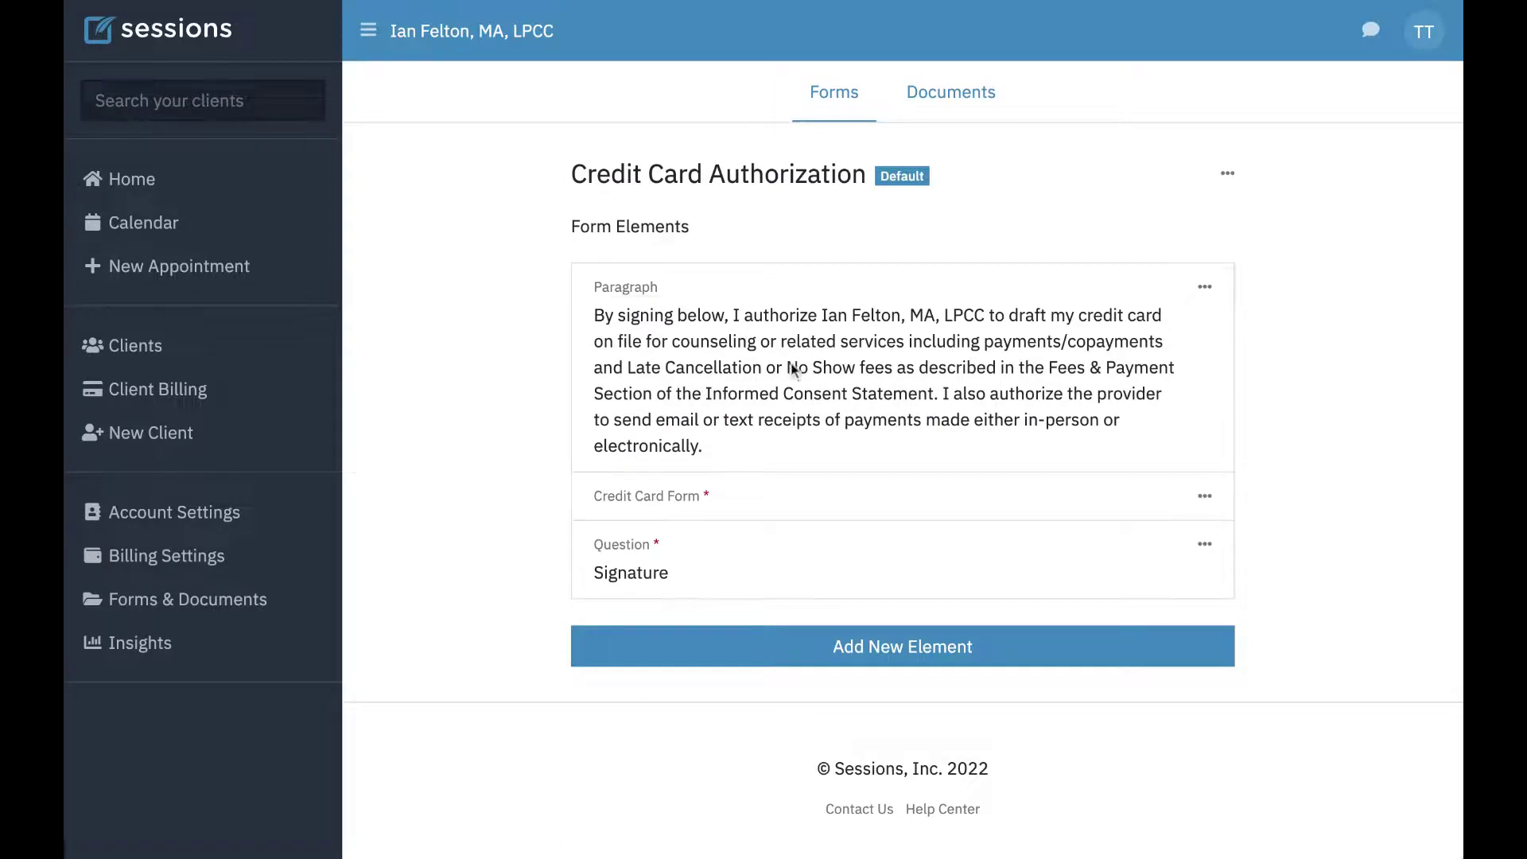
left_click(1203, 287)
left_click(1106, 323)
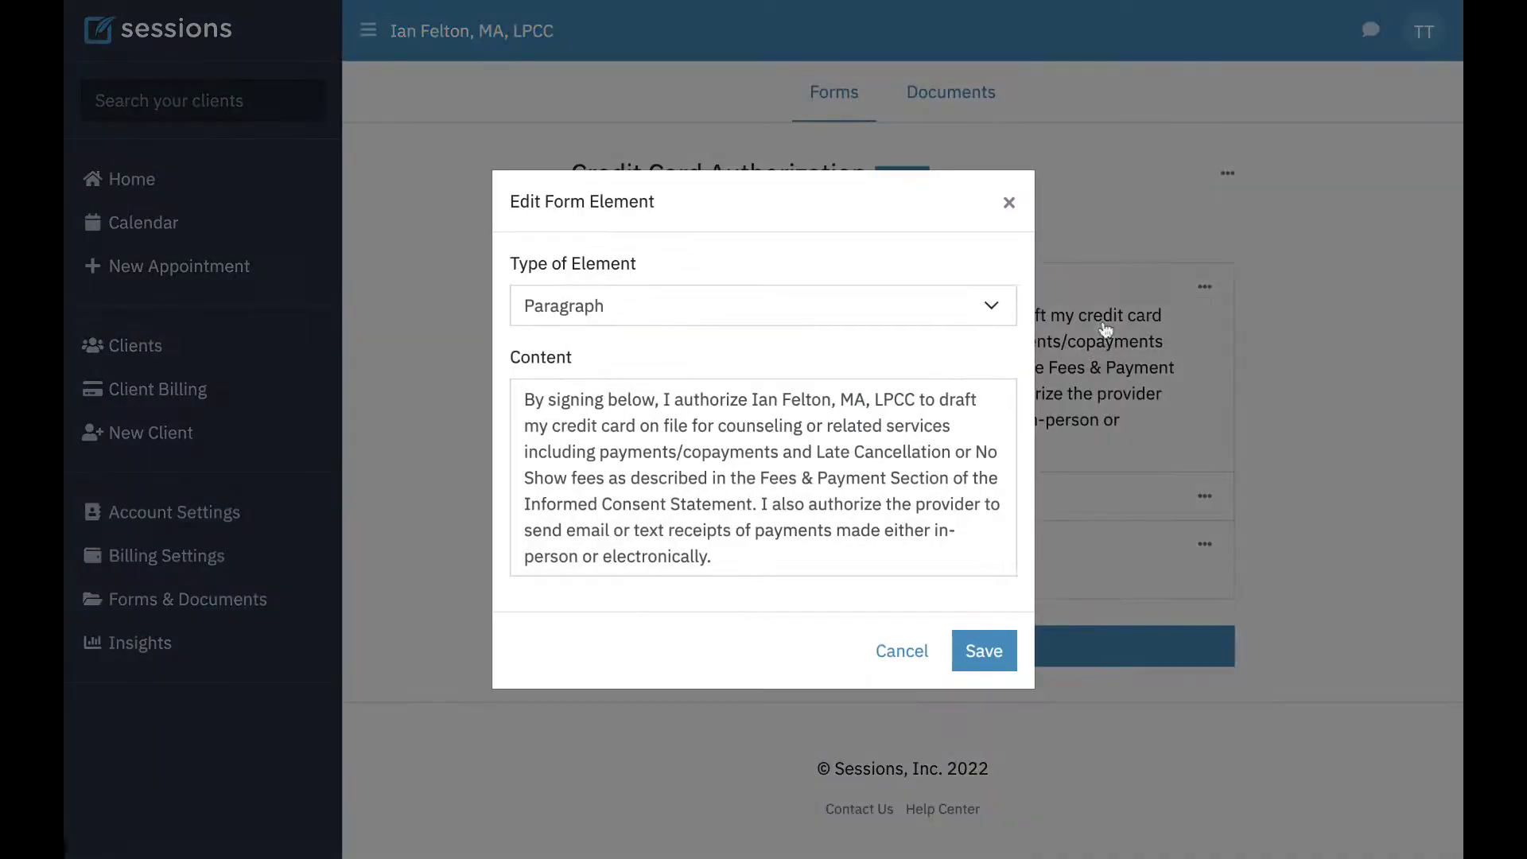
left_click(909, 650)
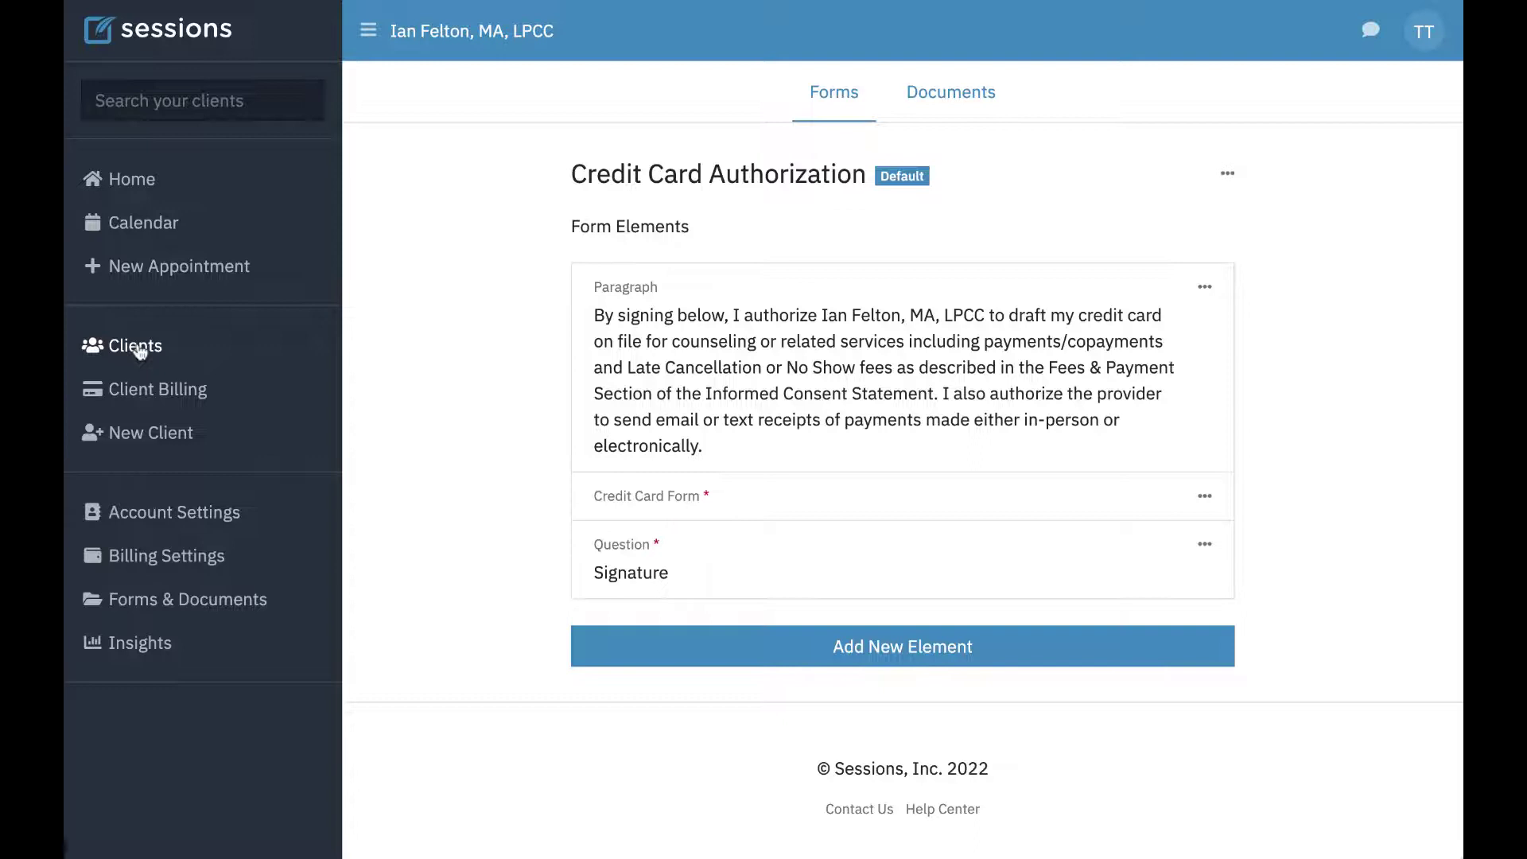
- Open the client's record and make its Portal settings editable
left_click(140, 350)
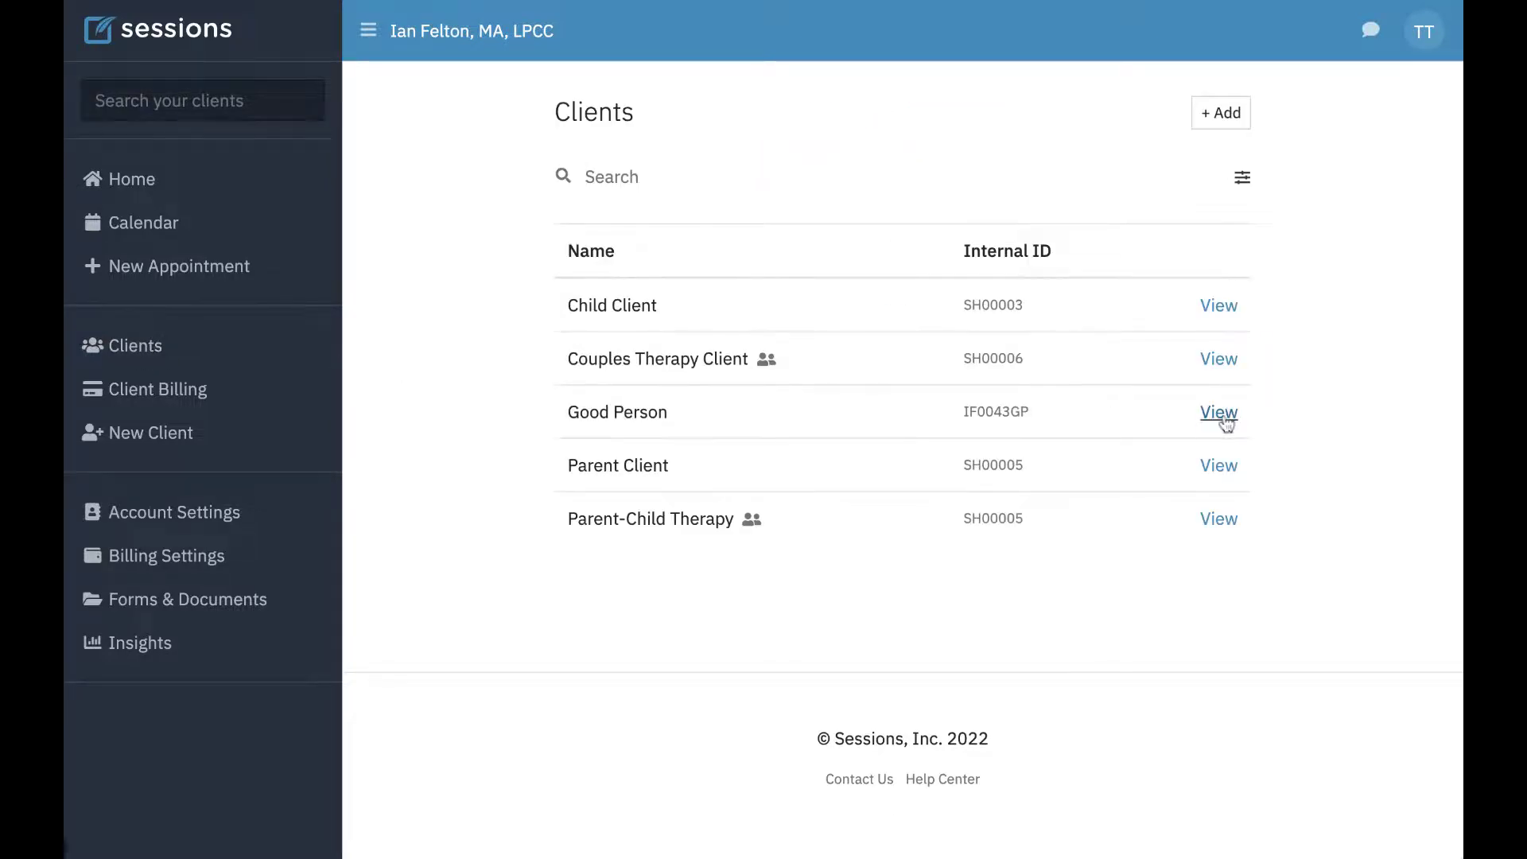
left_click(1218, 413)
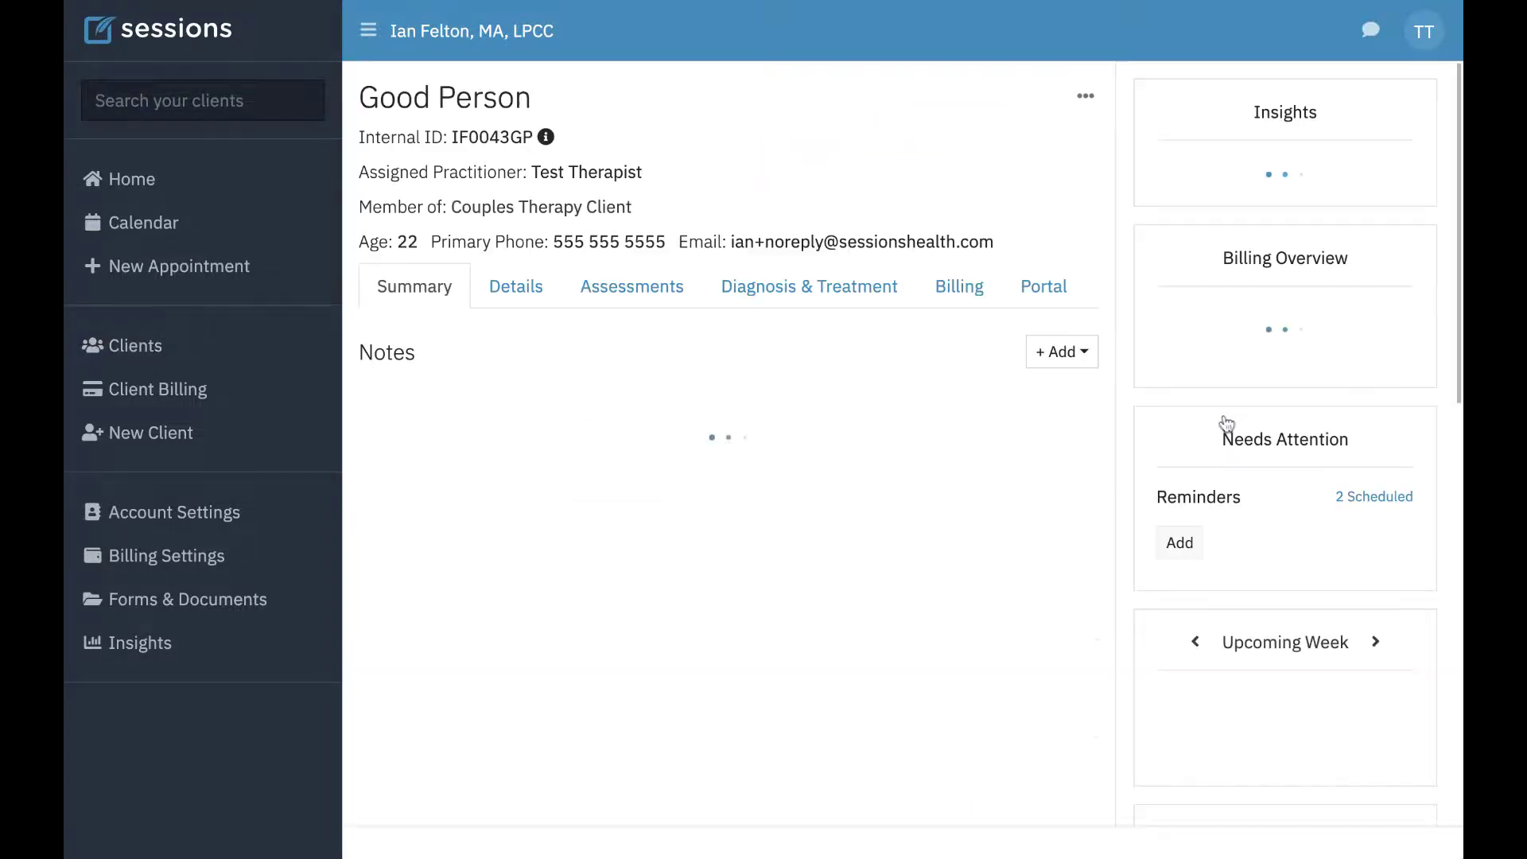
left_click(1046, 291)
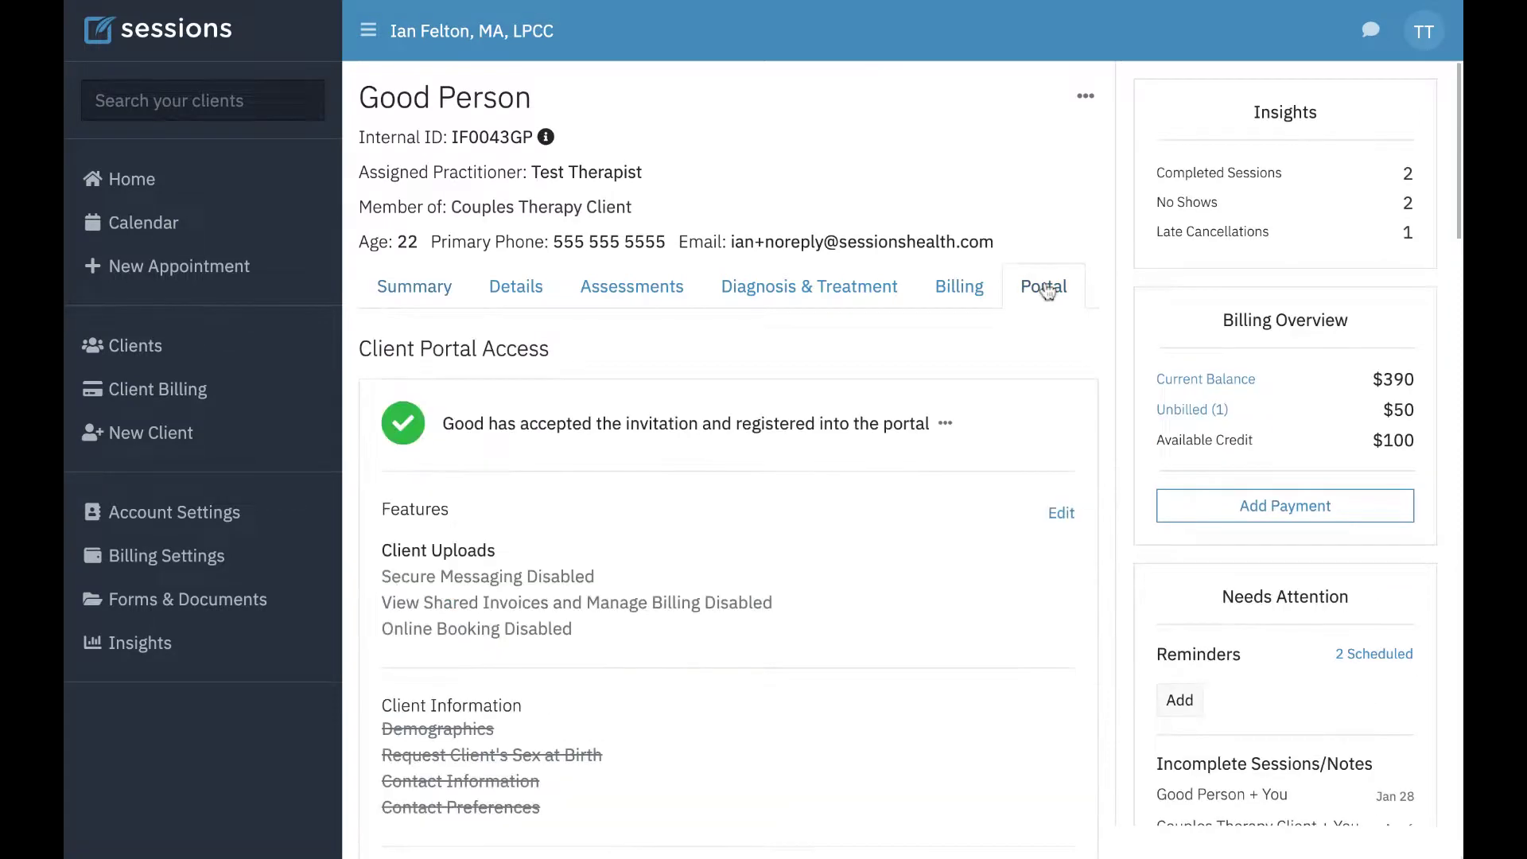
left_click(1060, 514)
- Untick 1a New Client Info.pdf and tick Credit Card Authorization under Intake Forms
scroll(867, 588, "down", 5)
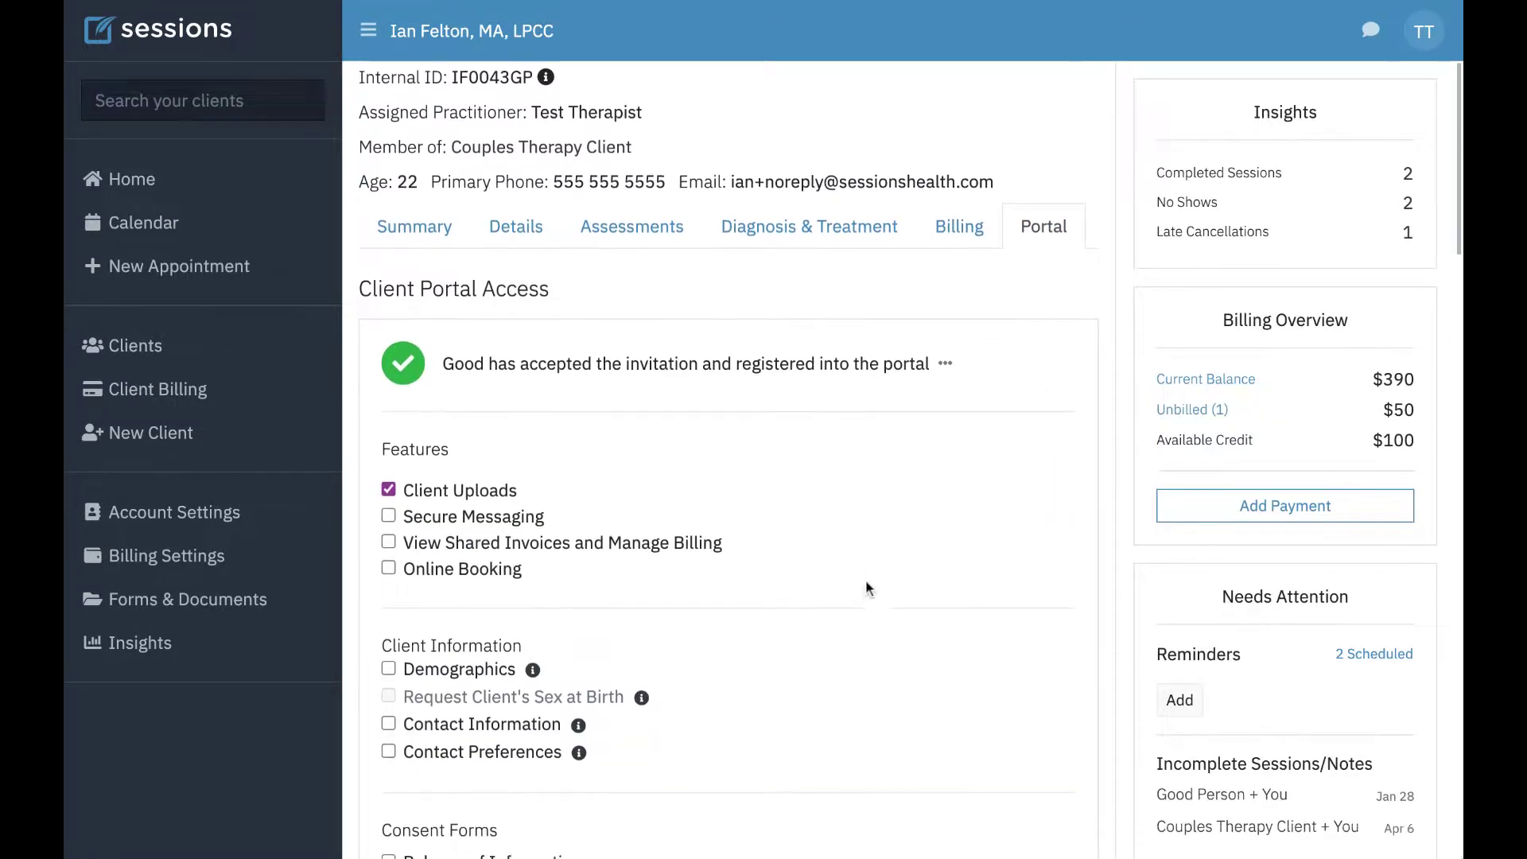
scroll(867, 588, "down", 3)
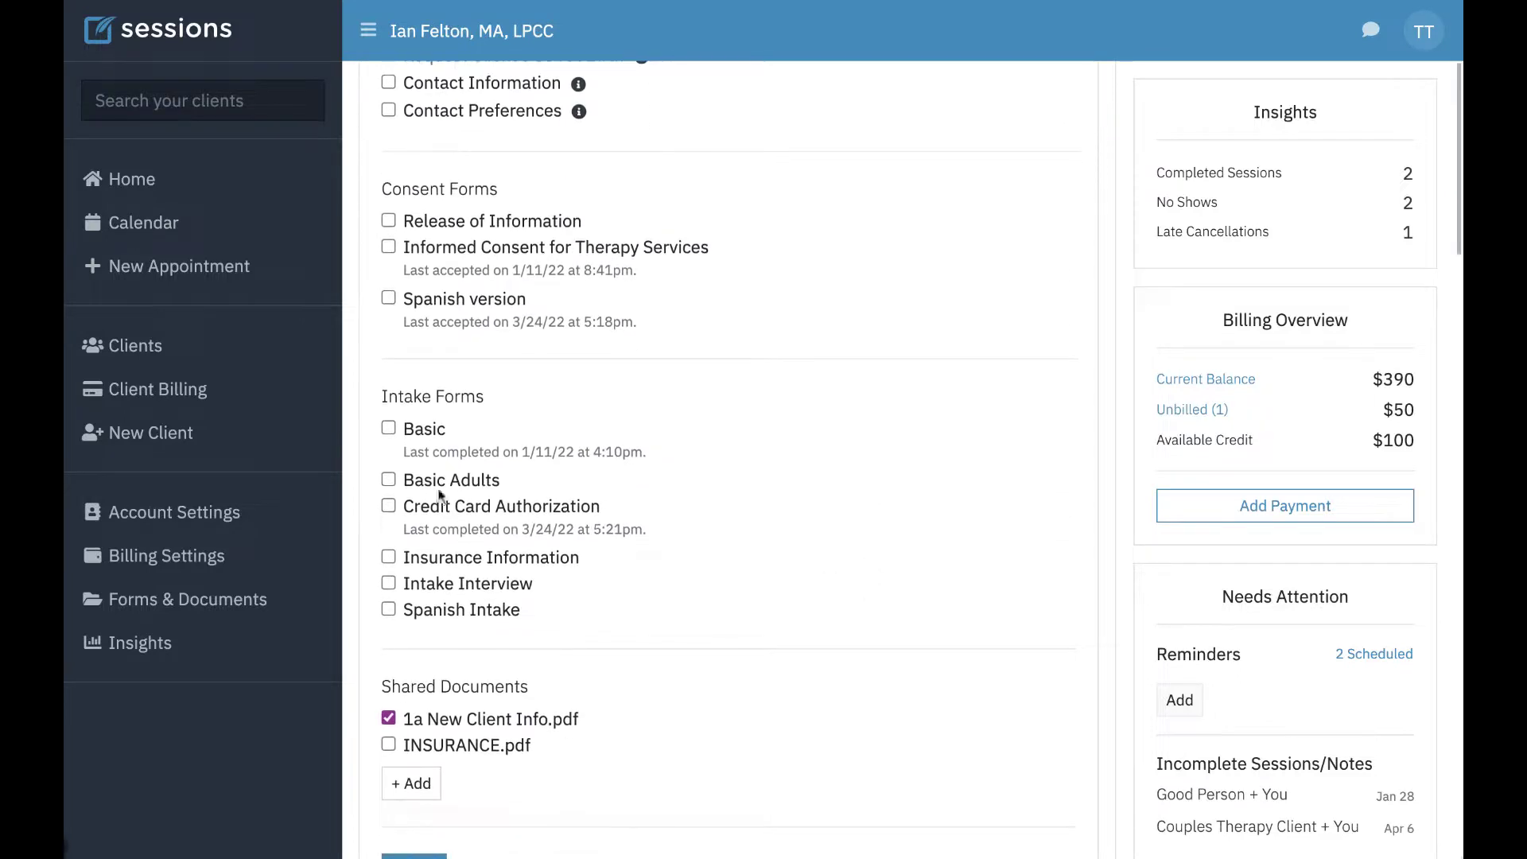
left_click(386, 719)
left_click(389, 506)
scroll(553, 515, "down", 2)
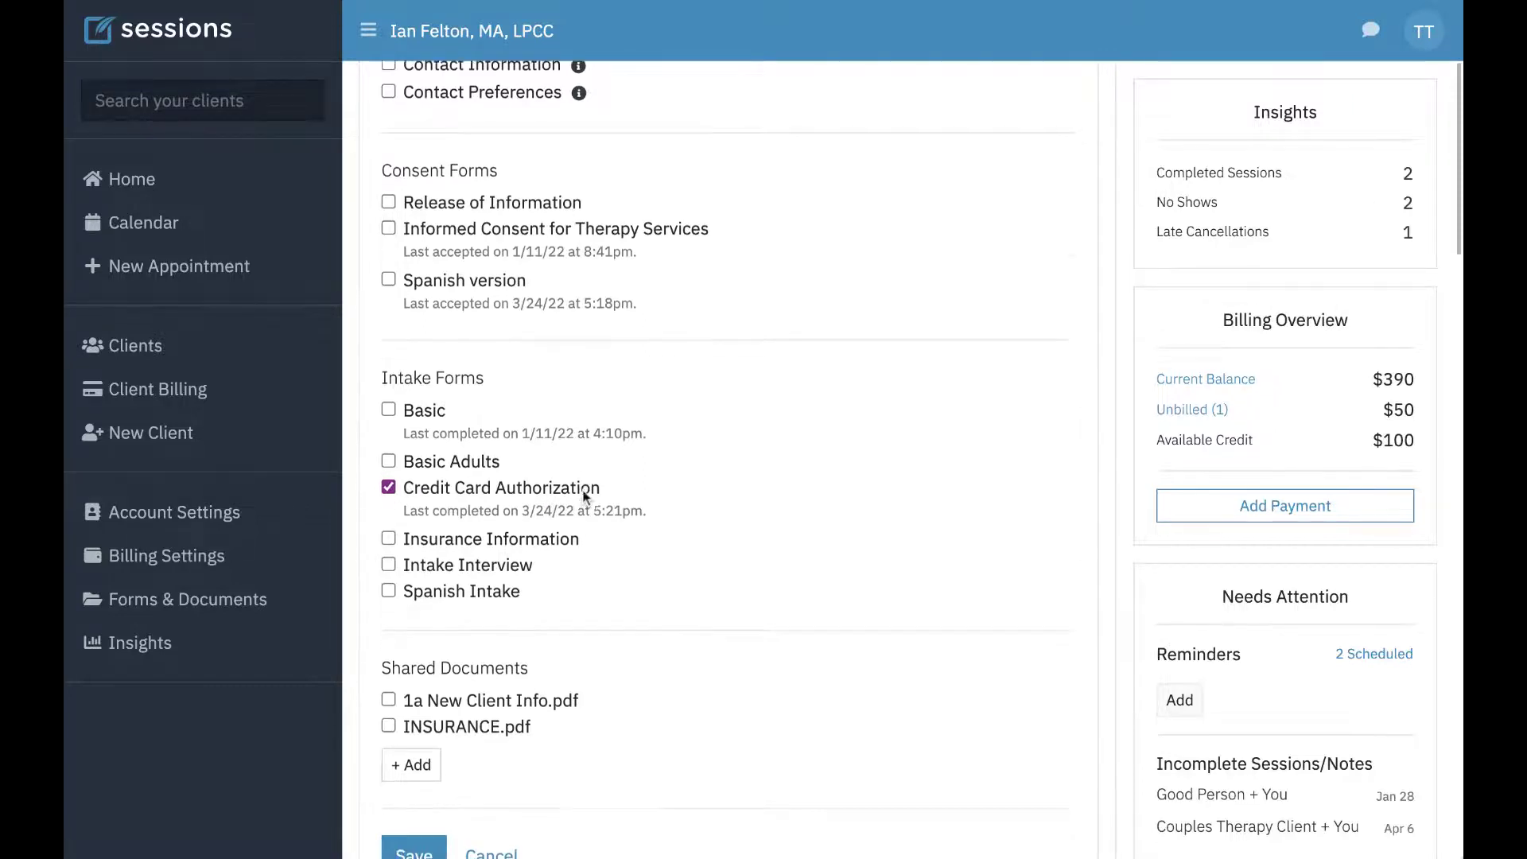
- Save the portal settings and find Credit Card Authorization listed as incomplete under portal Forms
left_click(414, 771)
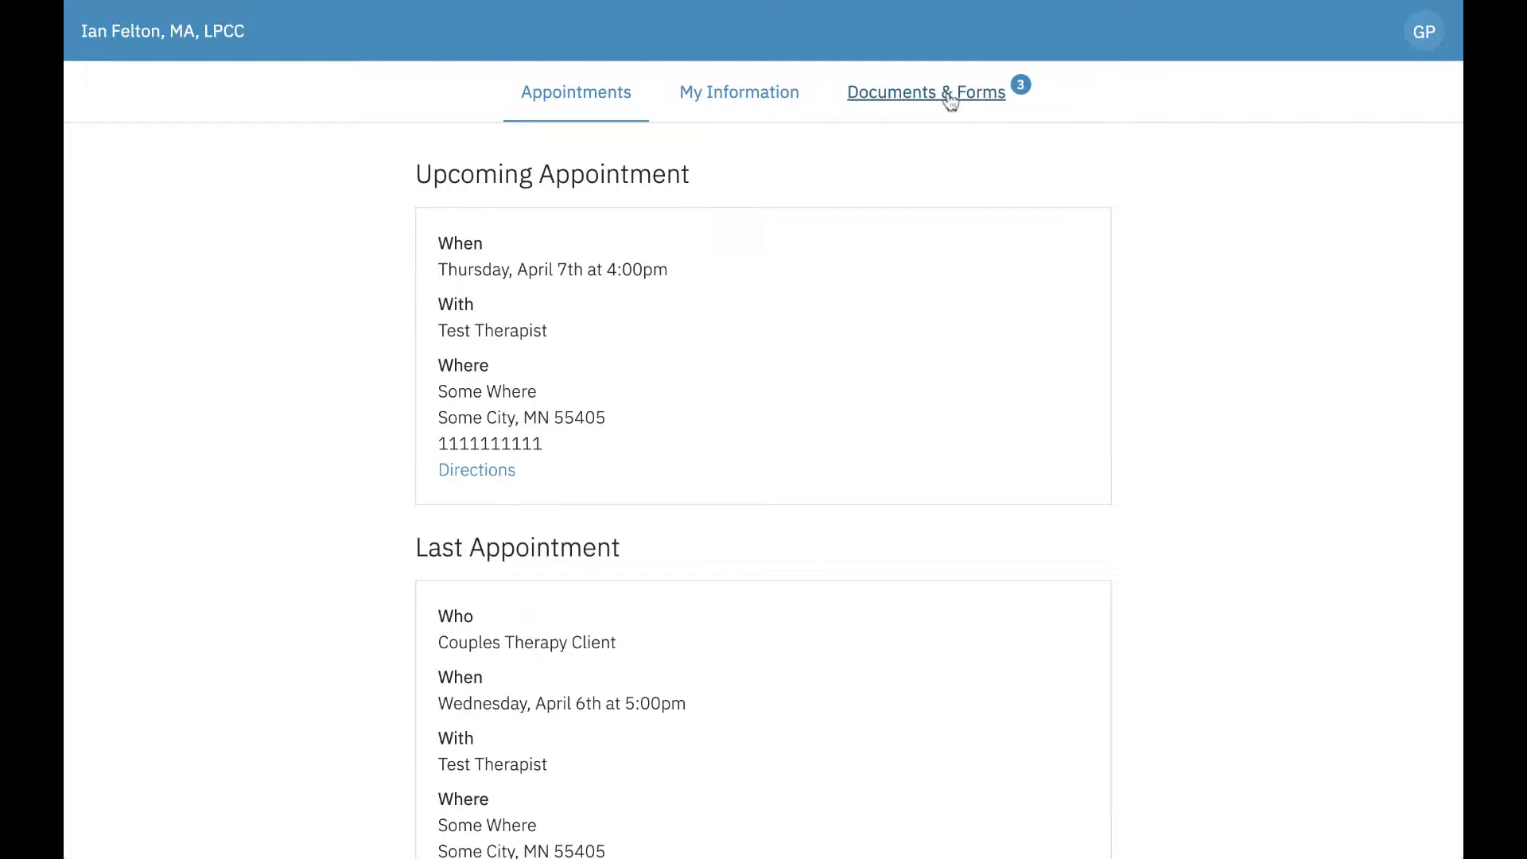
left_click(946, 99)
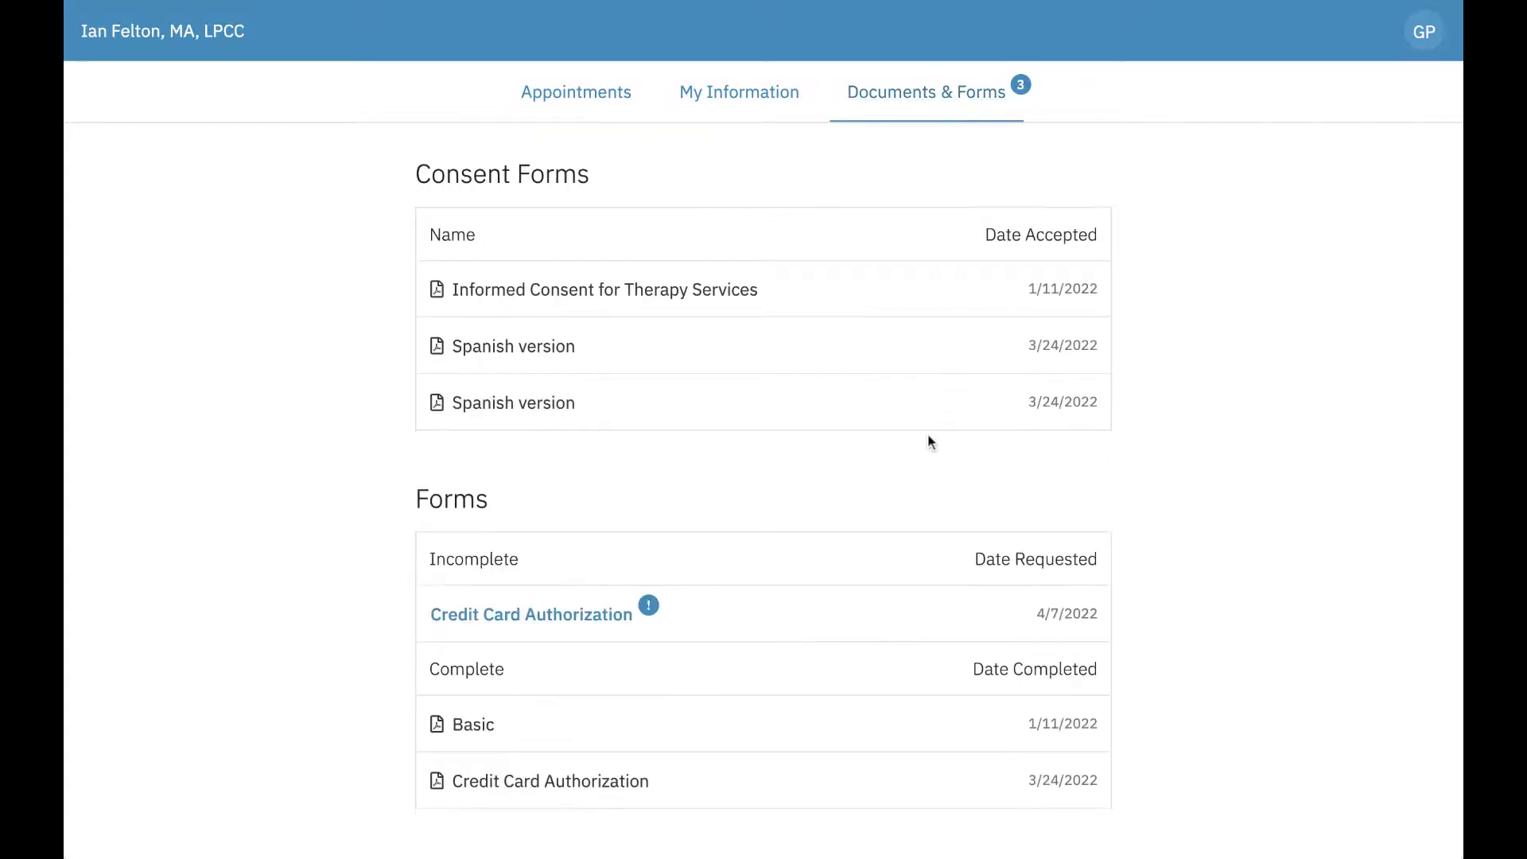
scroll(928, 435, "down", 2)
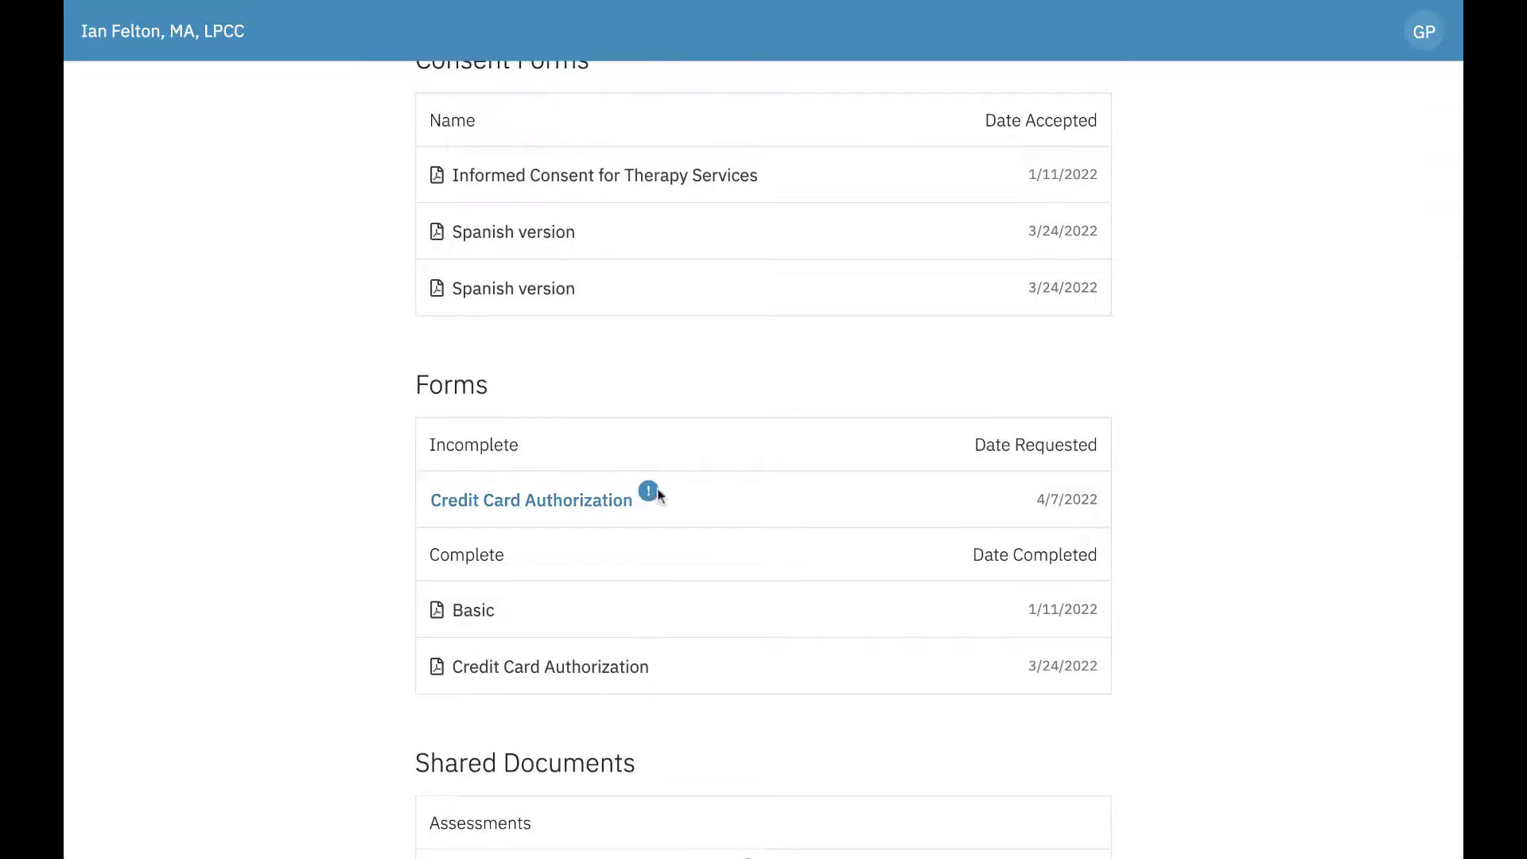
- Complete the Credit Card Authorization form using the saved Visa card and an electronic signature
left_click(566, 507)
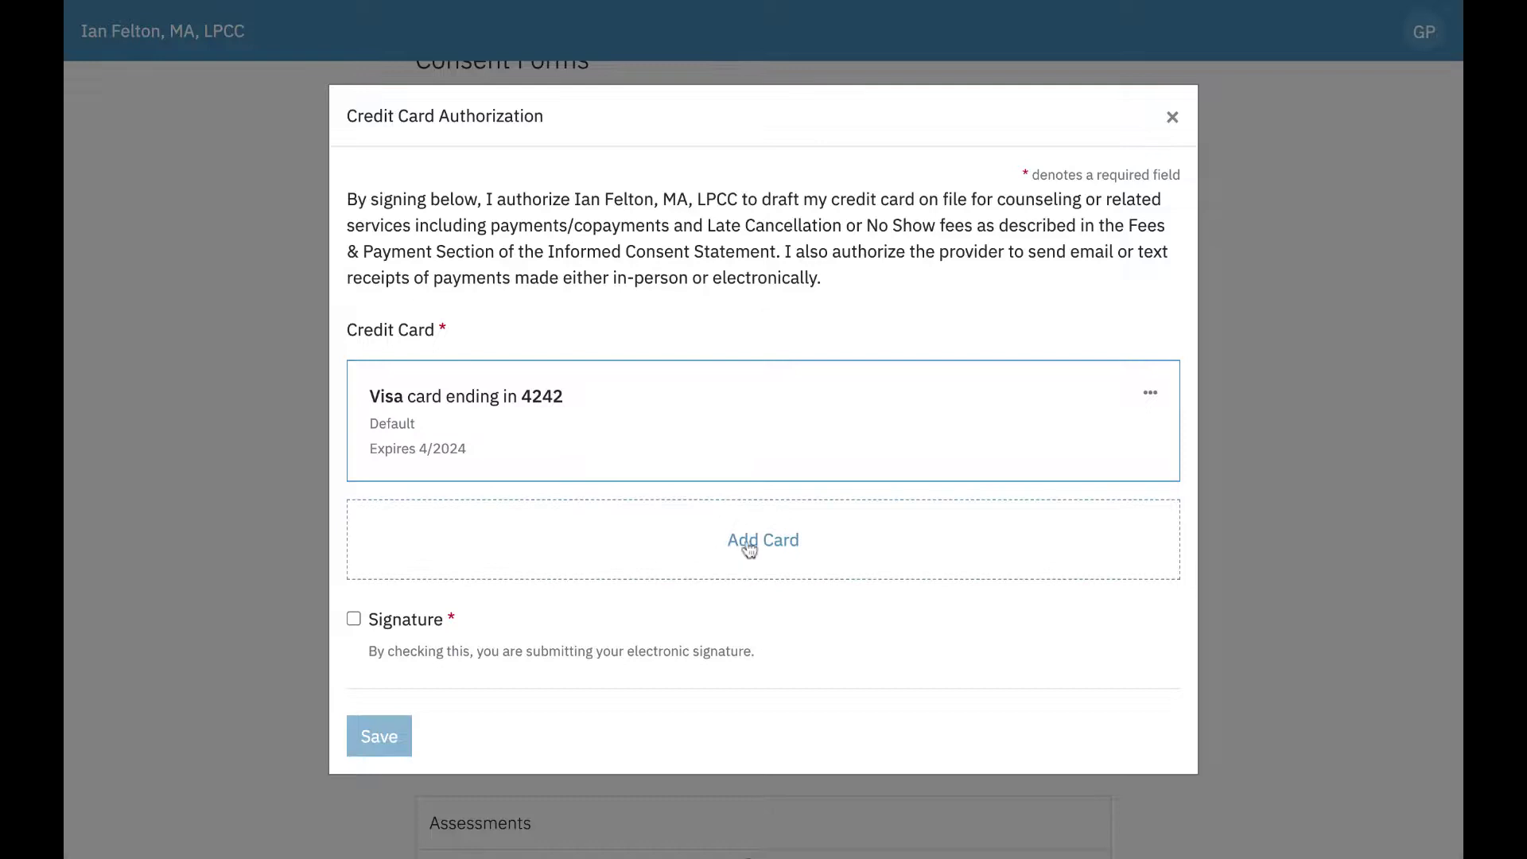
left_click(722, 557)
left_click(607, 389)
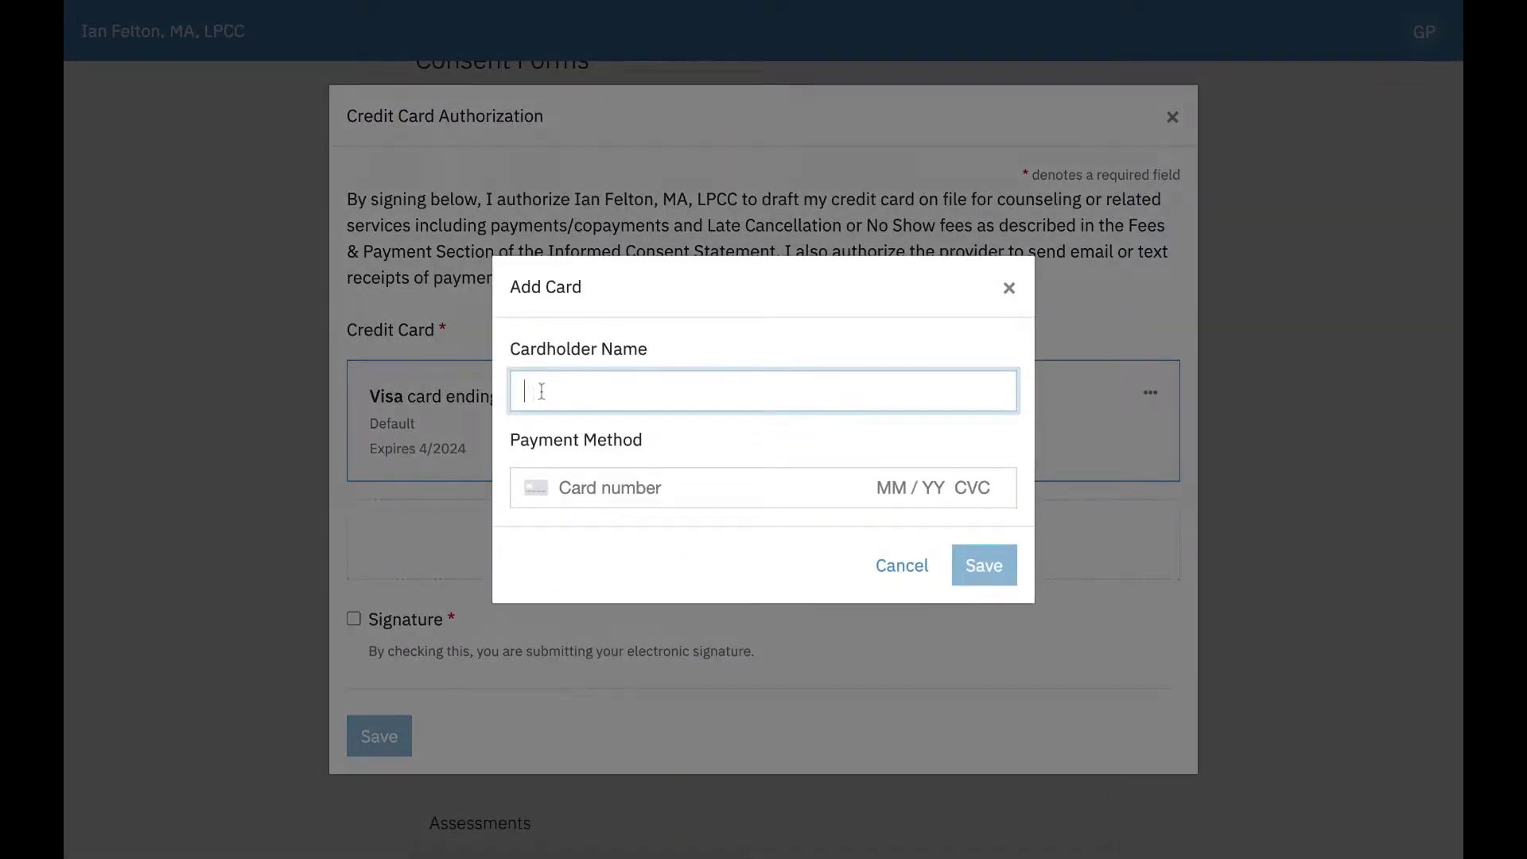
left_click(900, 571)
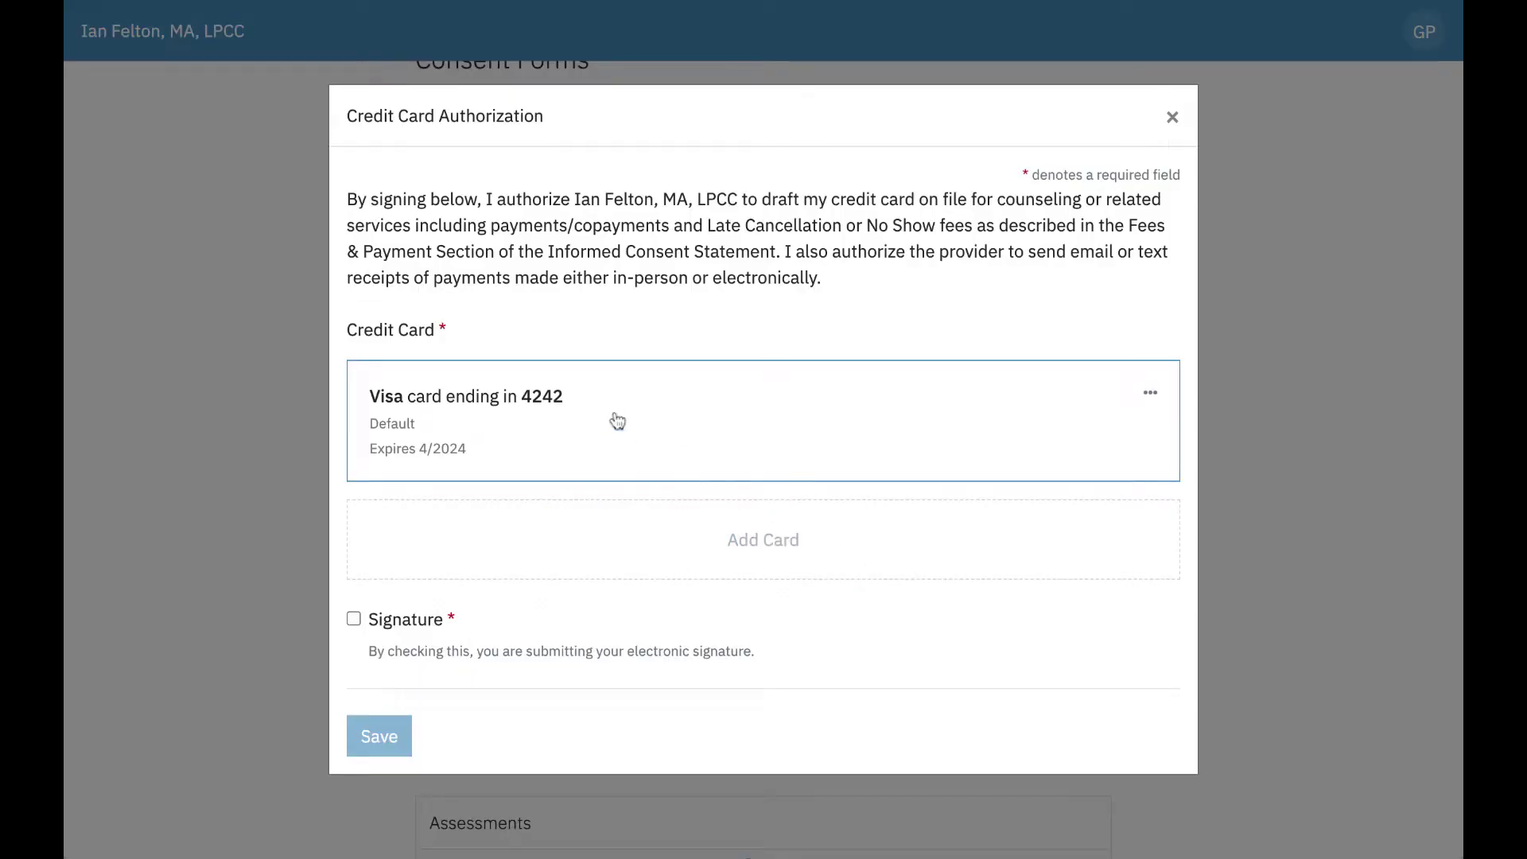
left_click(353, 619)
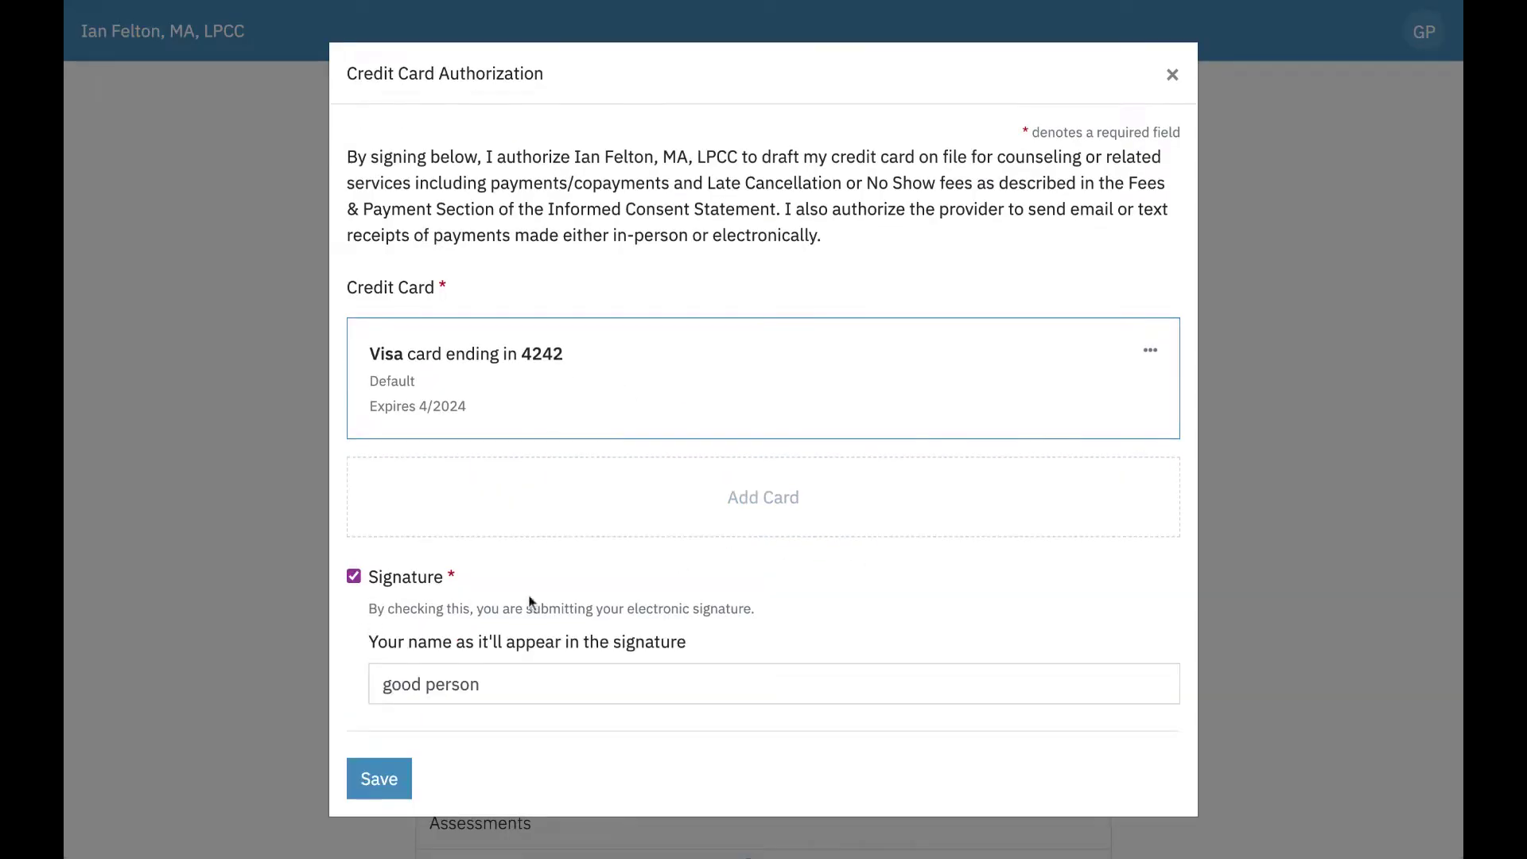
left_click(381, 781)
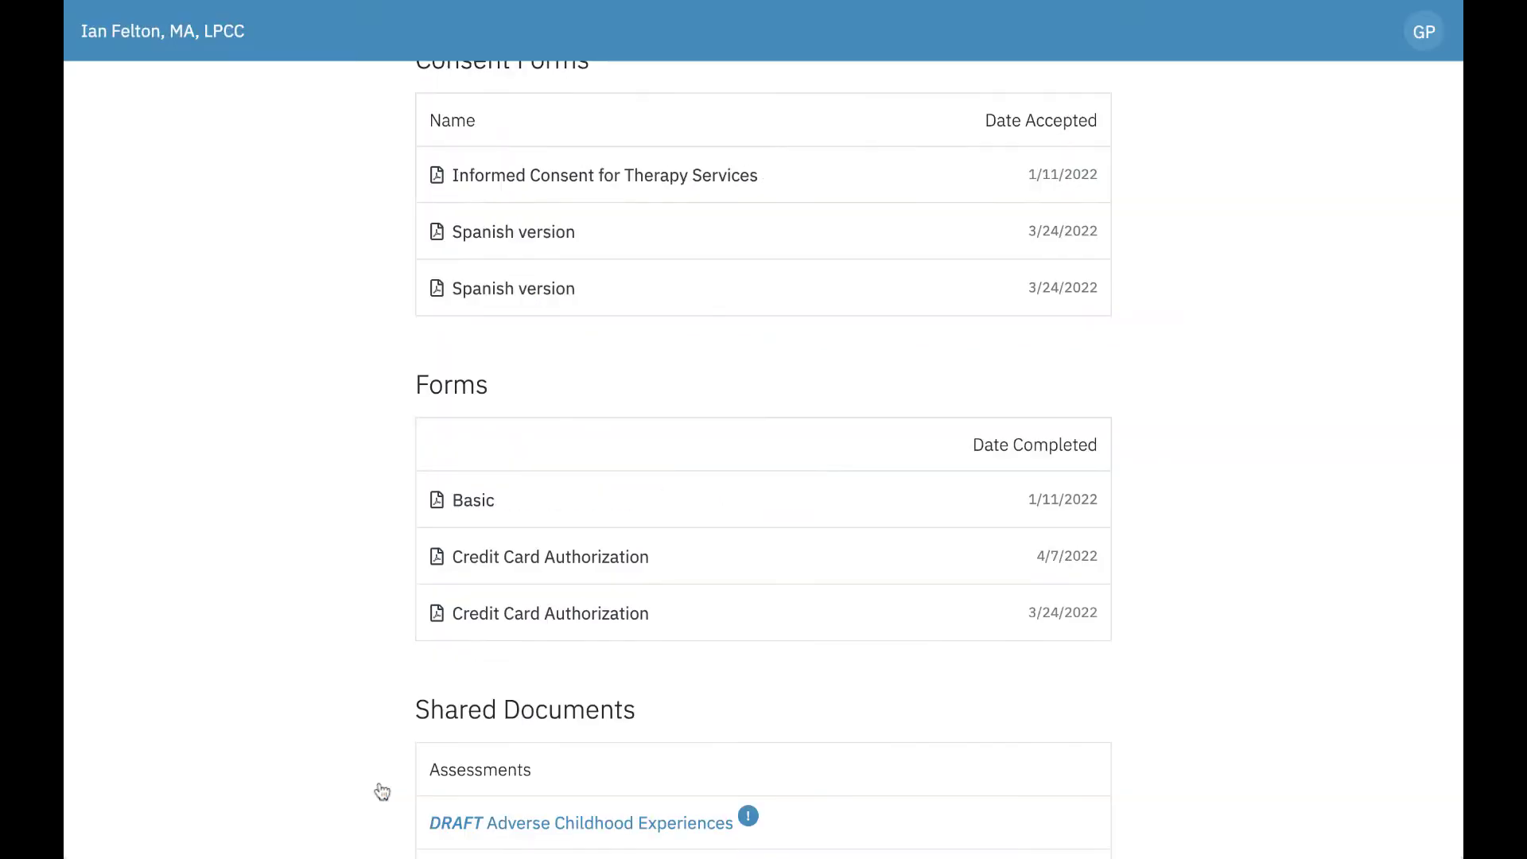
scroll(718, 475, "up", 1)
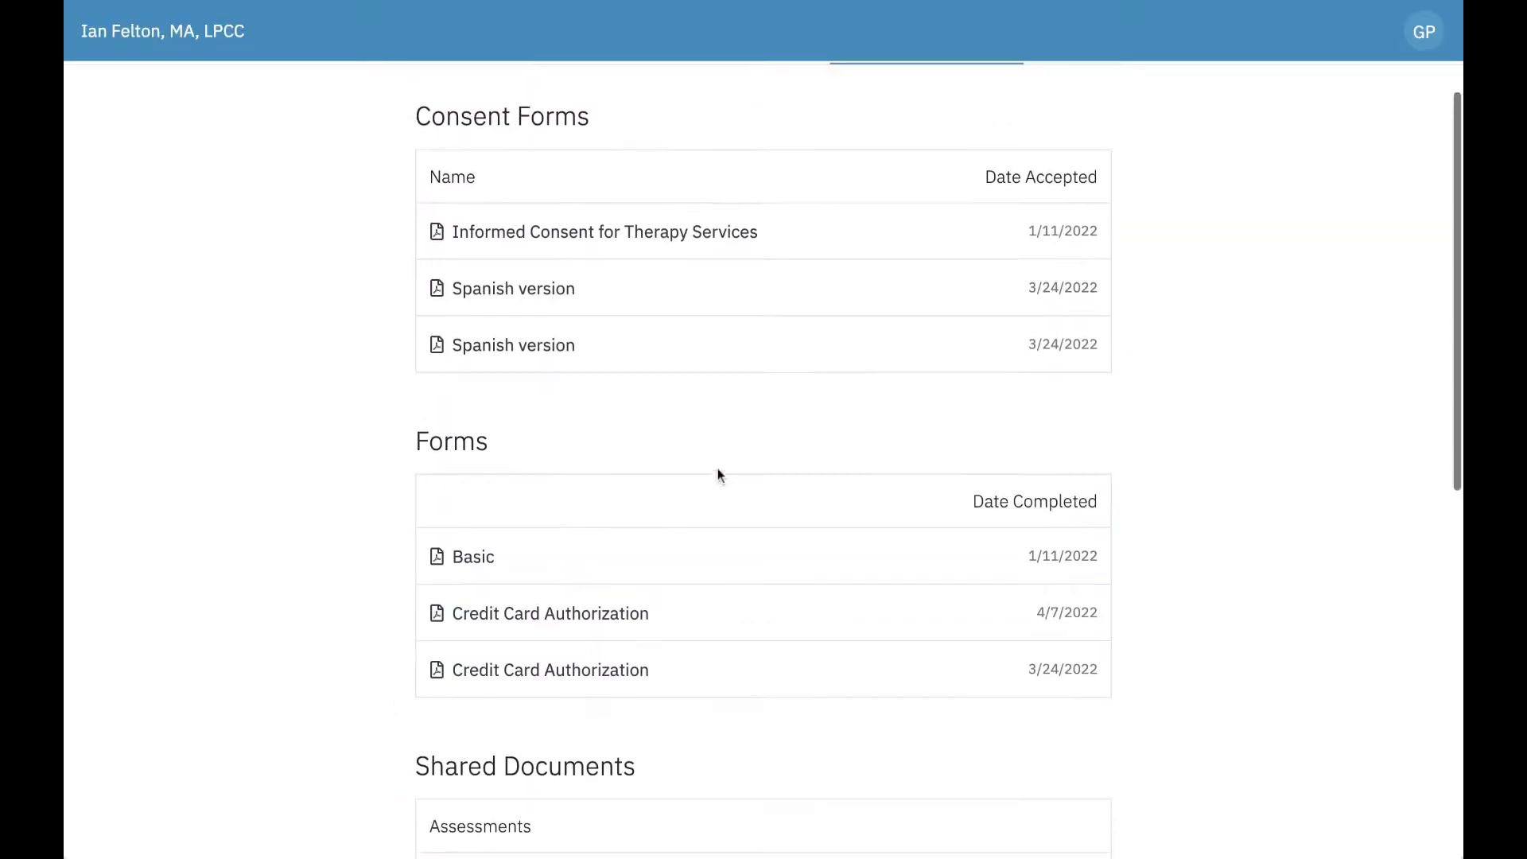
scroll(718, 475, "down", 1)
scroll(718, 475, "up", 1)
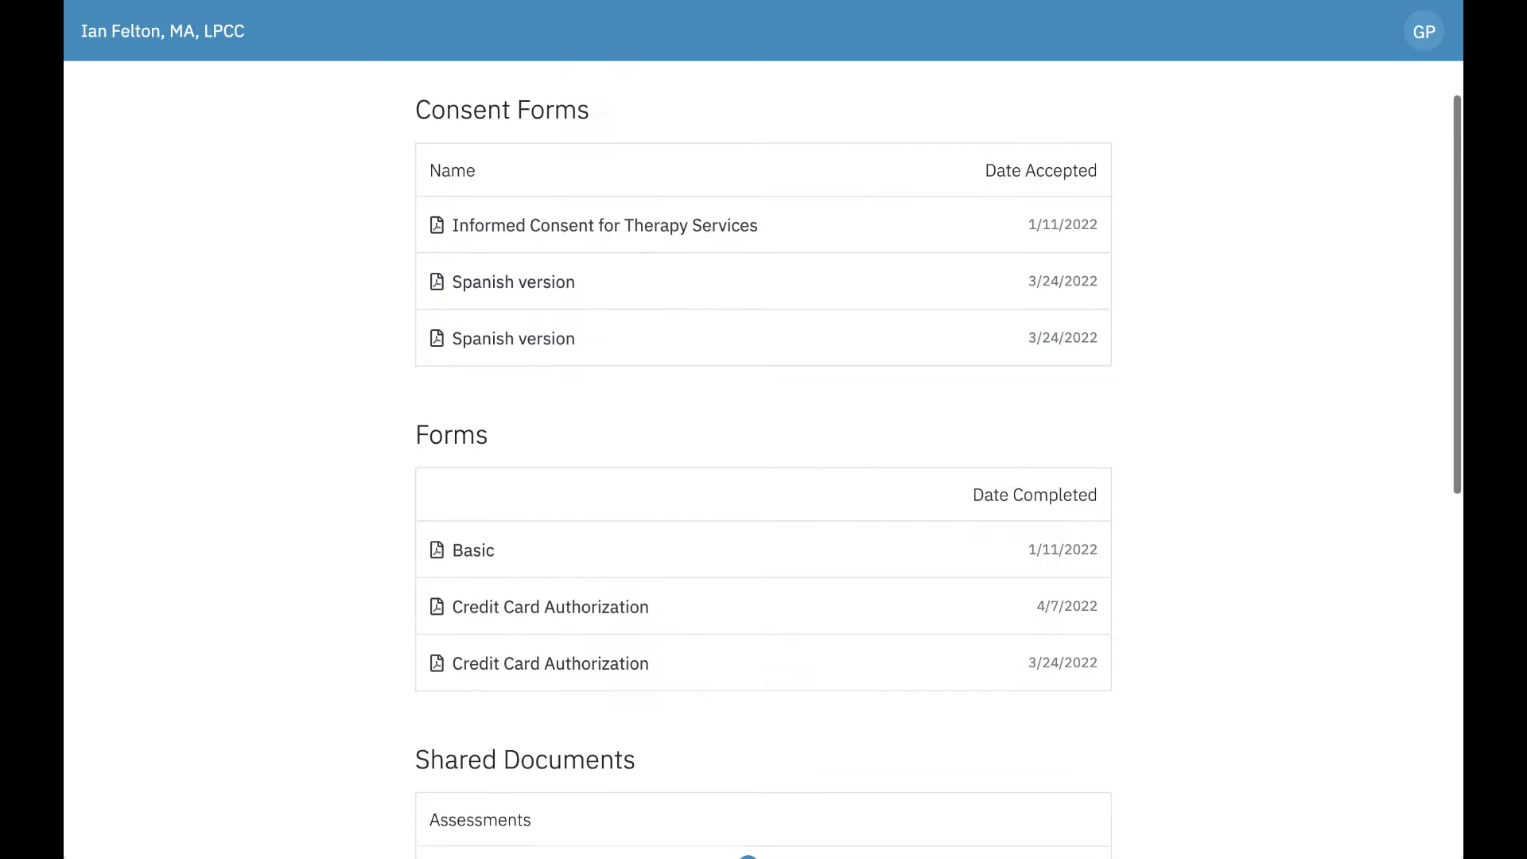